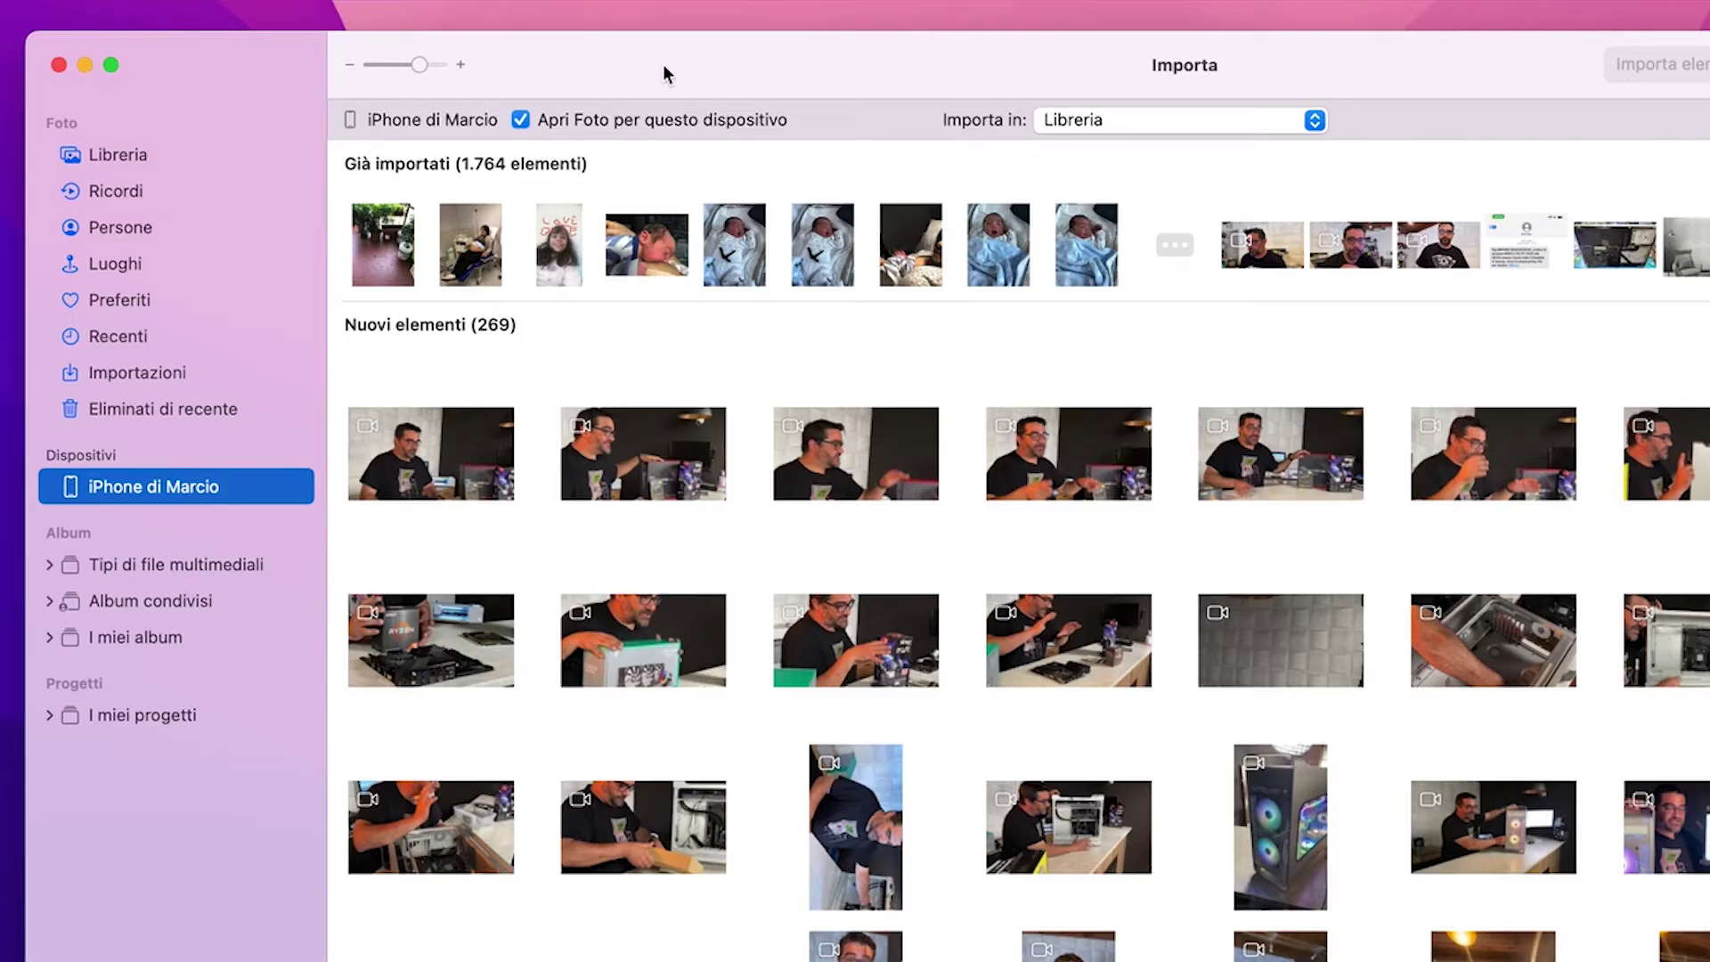
Disable the automatic opening of Foto for the connected iPhone and close the Foto window.
left_click(522, 120)
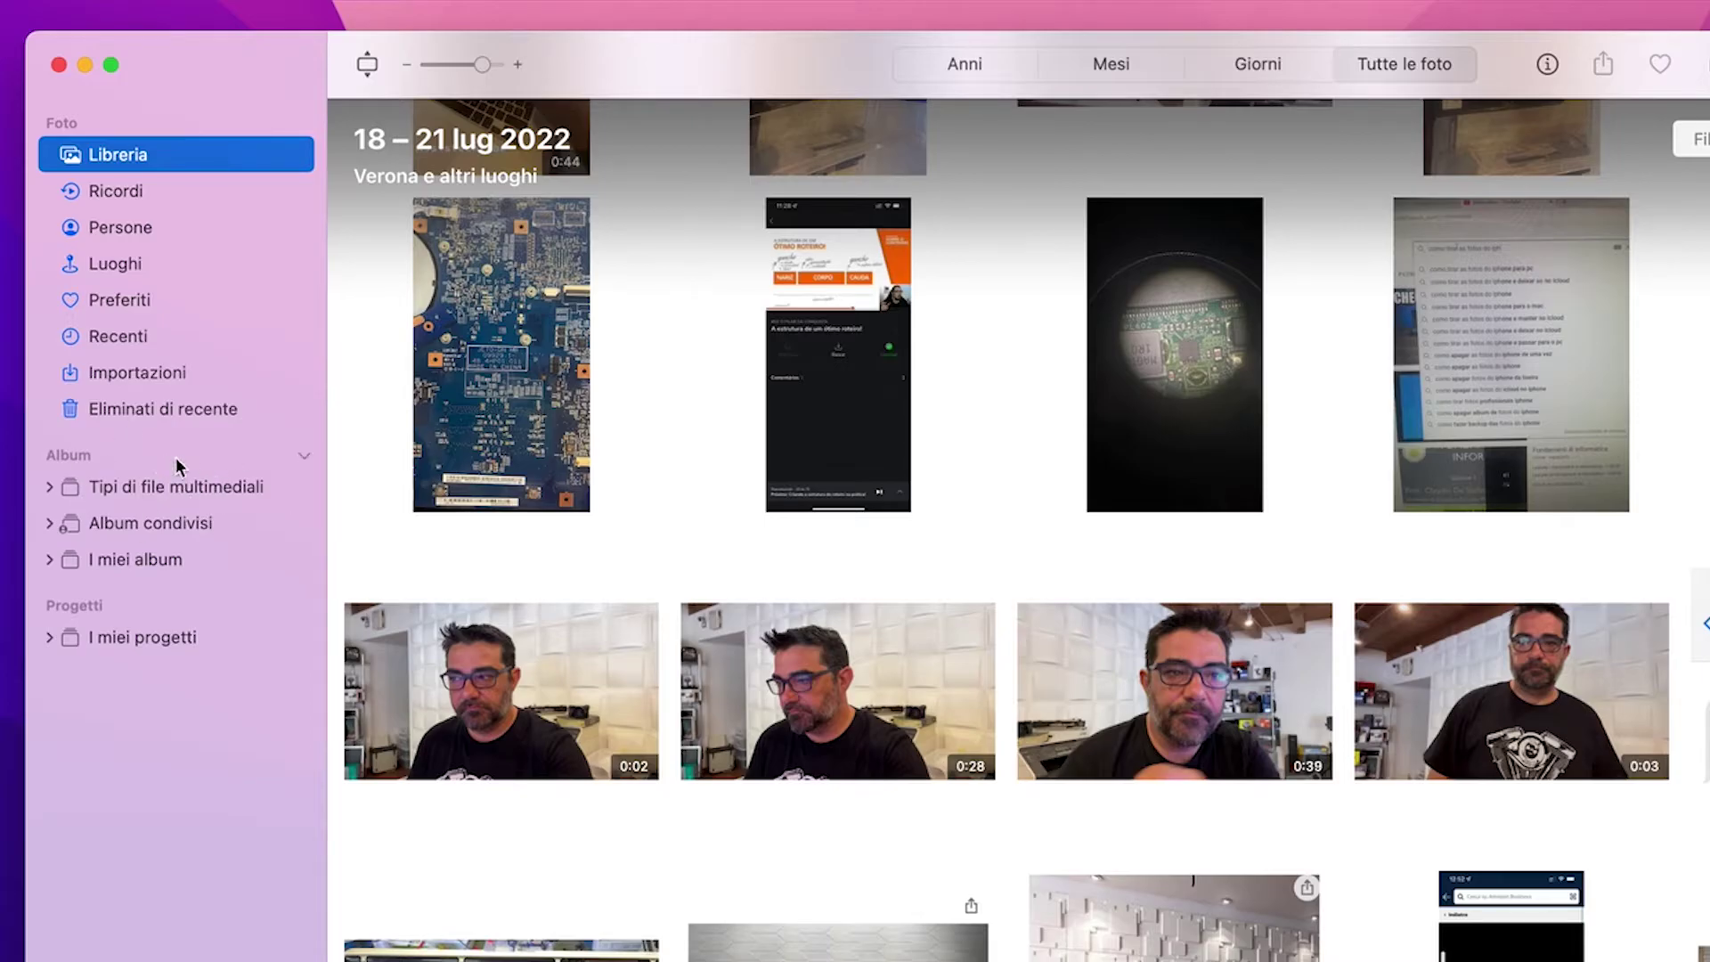
left_click(59, 64)
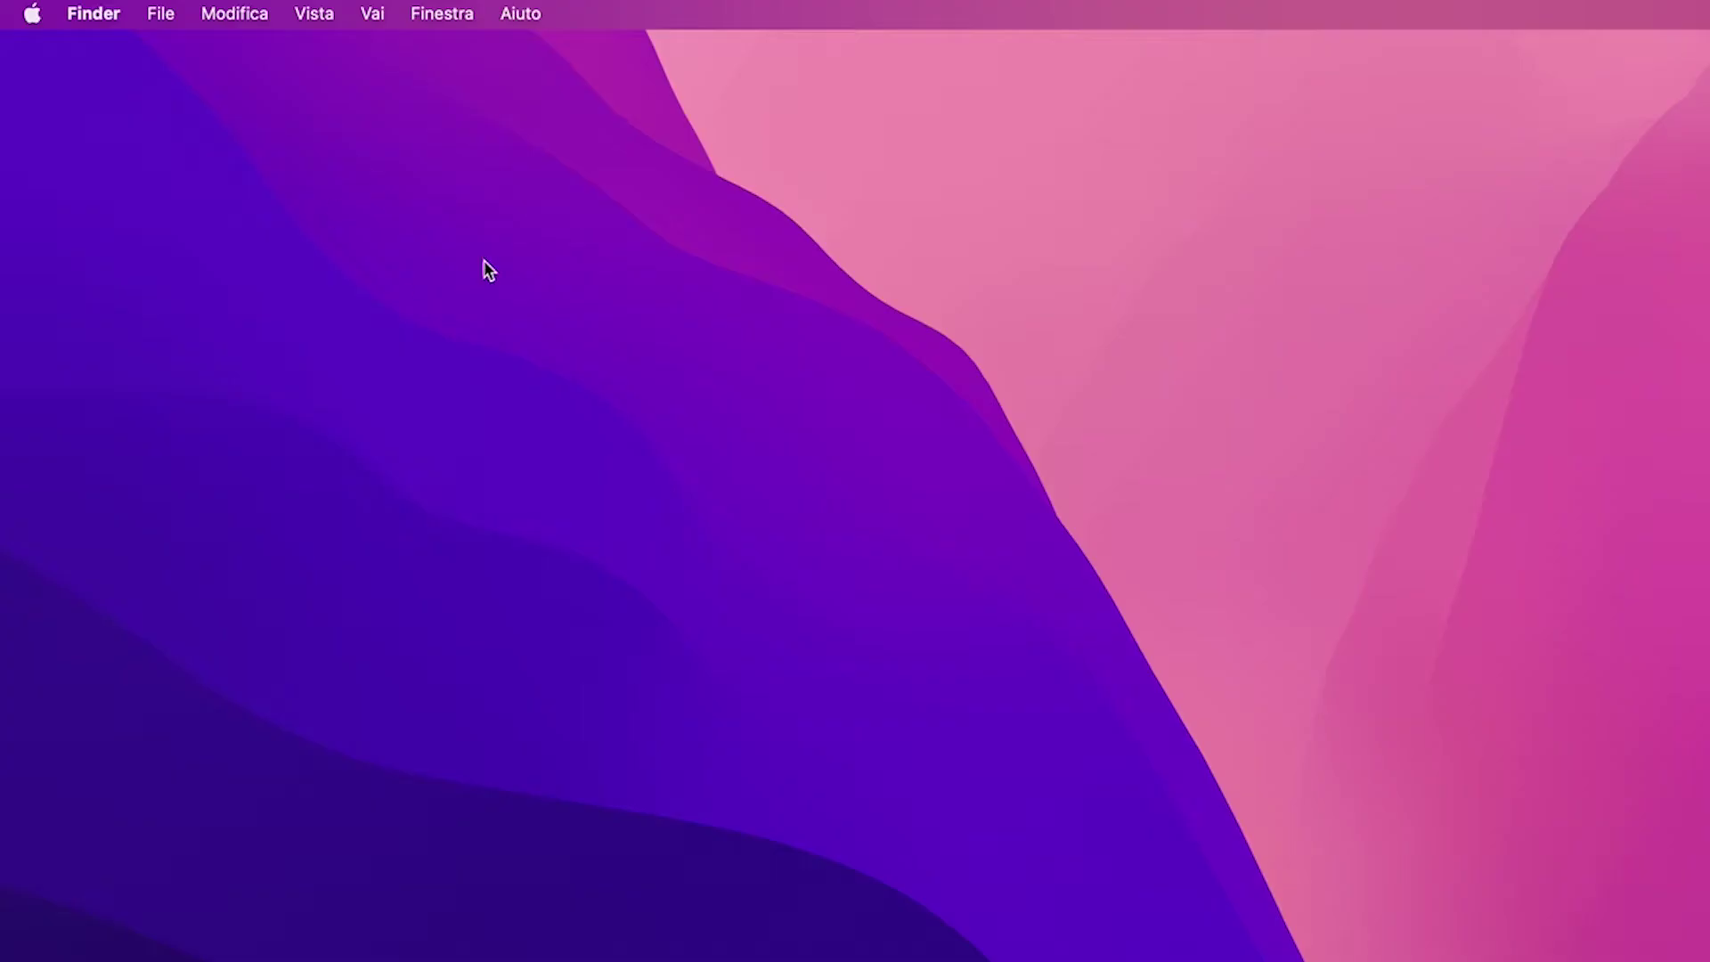
Open Acquisizione Immagine from the Applicazioni folder, close the Finder window and move the new window into its place.
left_click(372, 13)
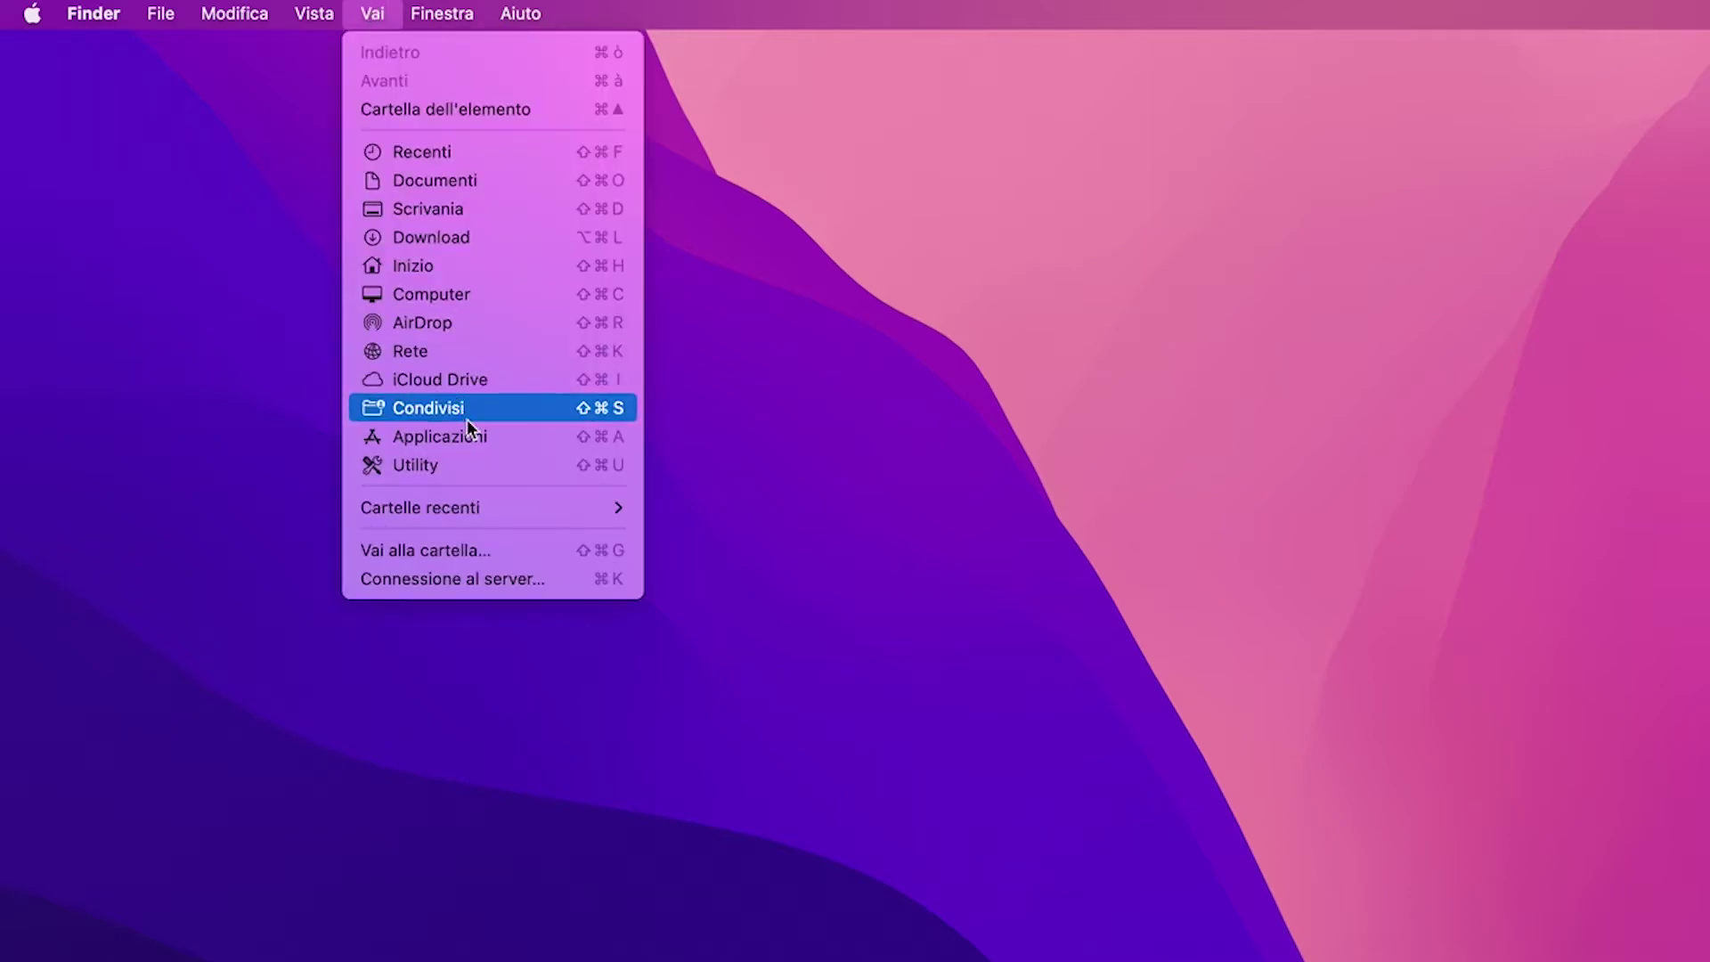
left_click(475, 441)
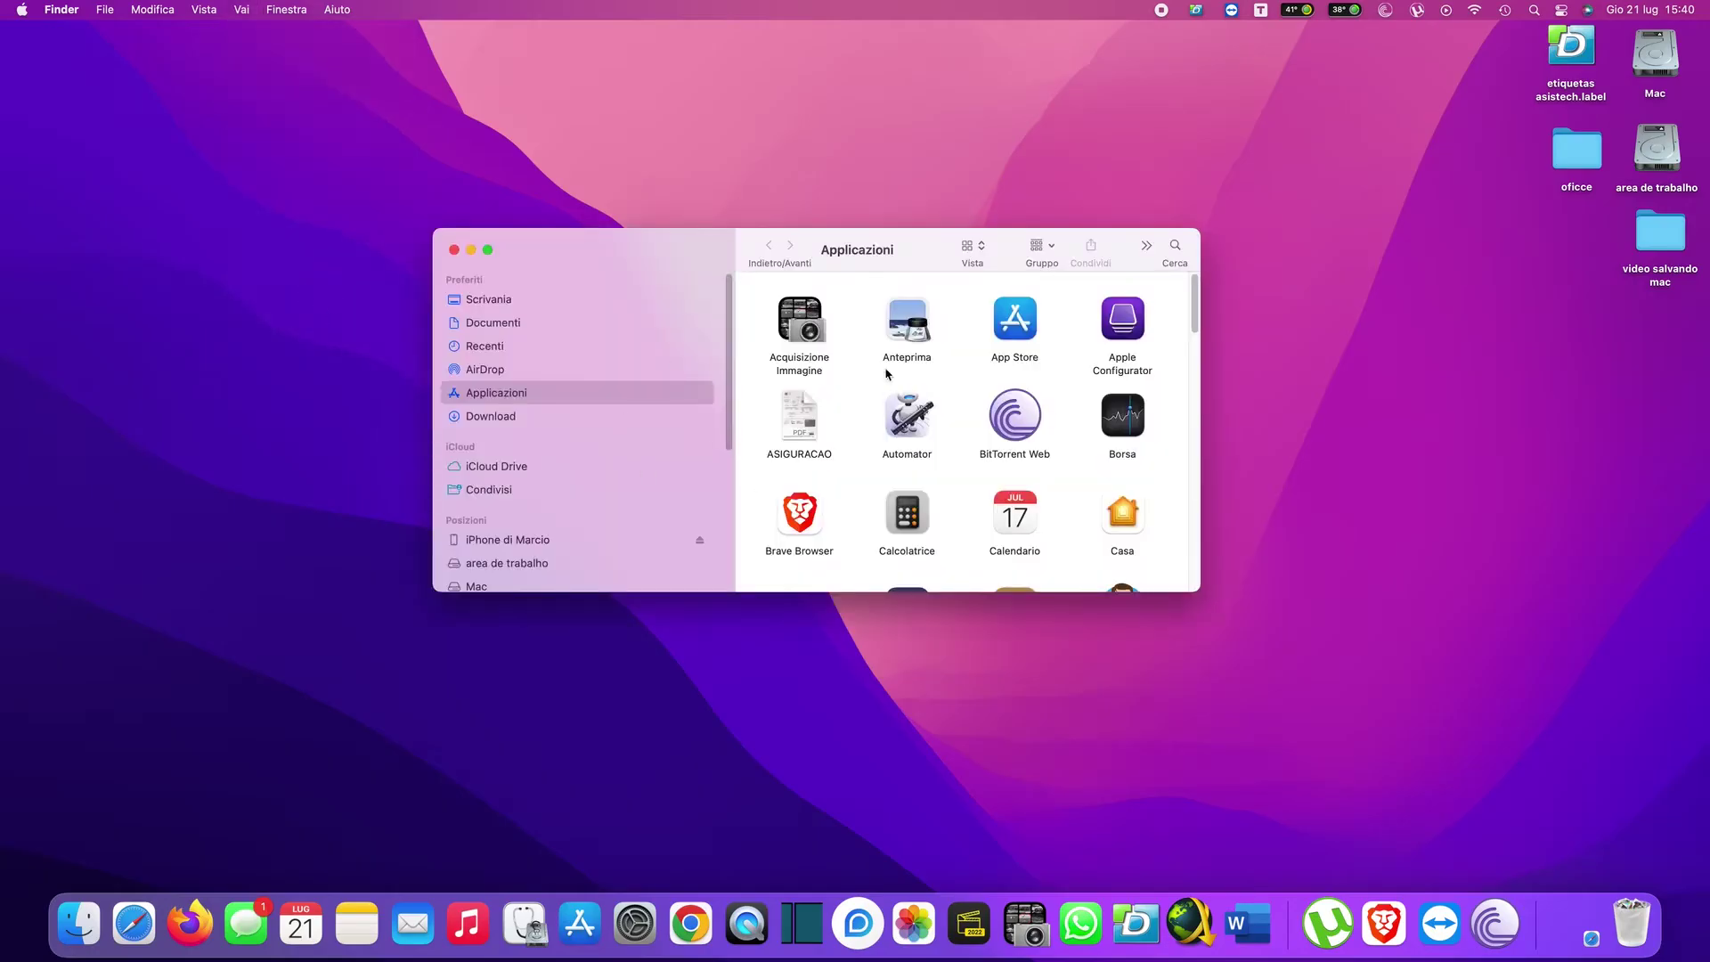
mouse_move(1194, 302)
left_mouse_down()
mouse_move(1187, 557)
mouse_move(1184, 294)
left_mouse_up()
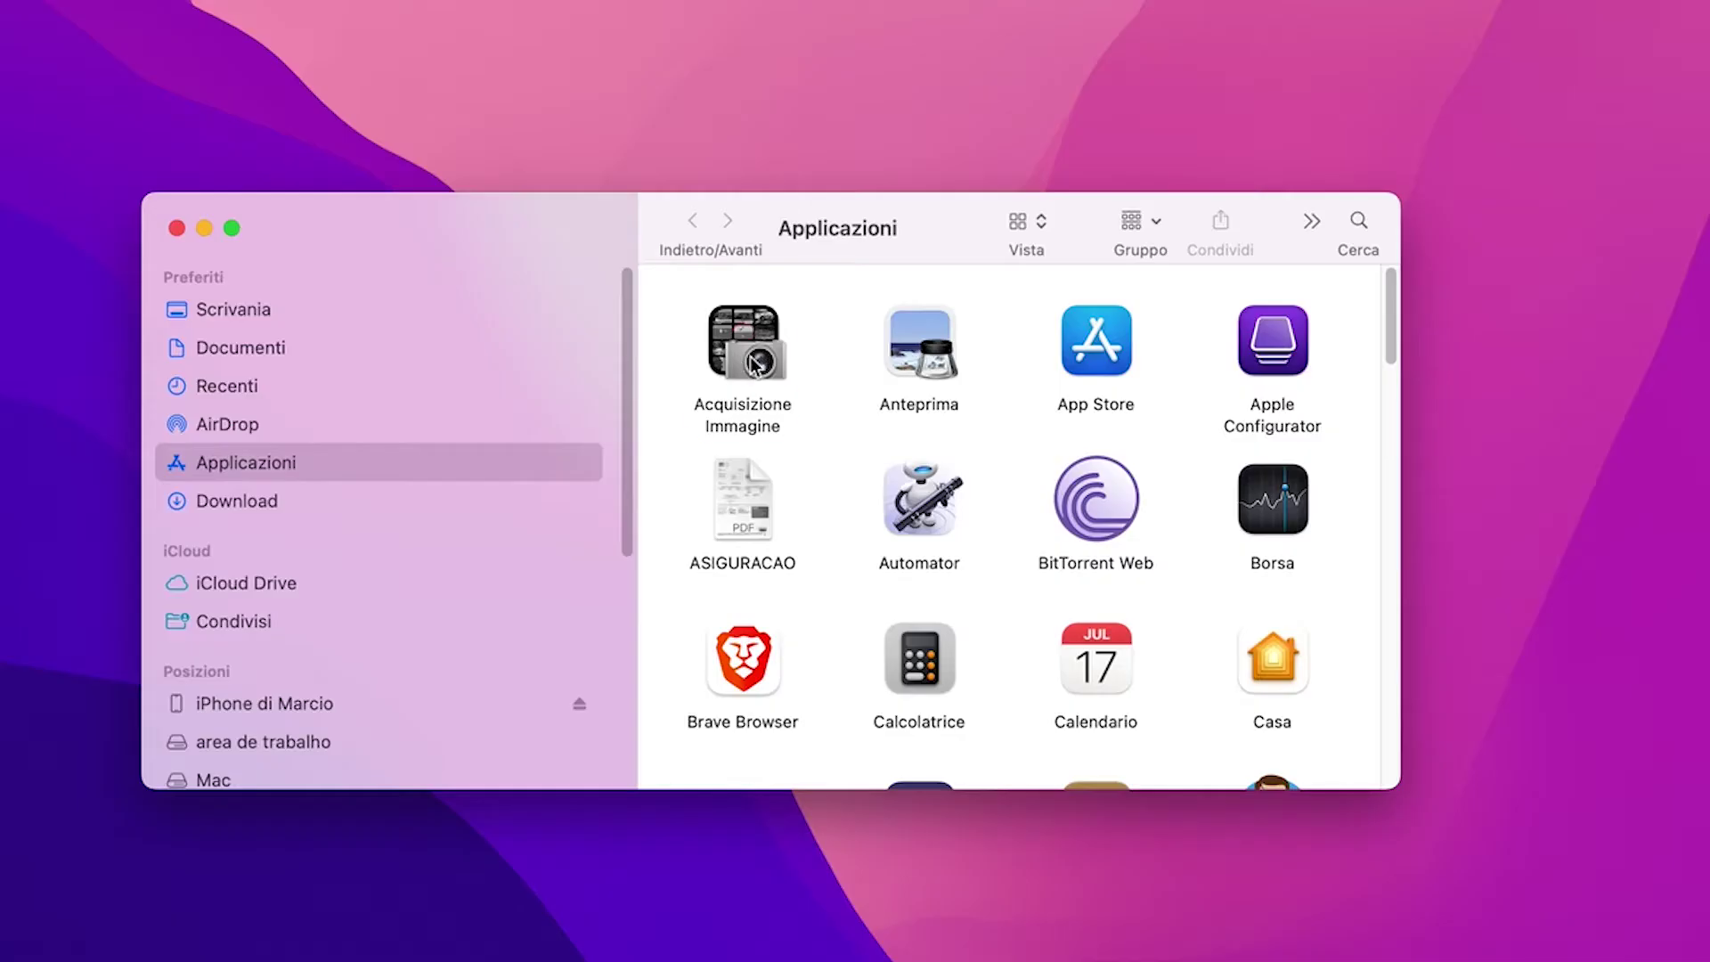
left_click(802, 330)
double_click(747, 361)
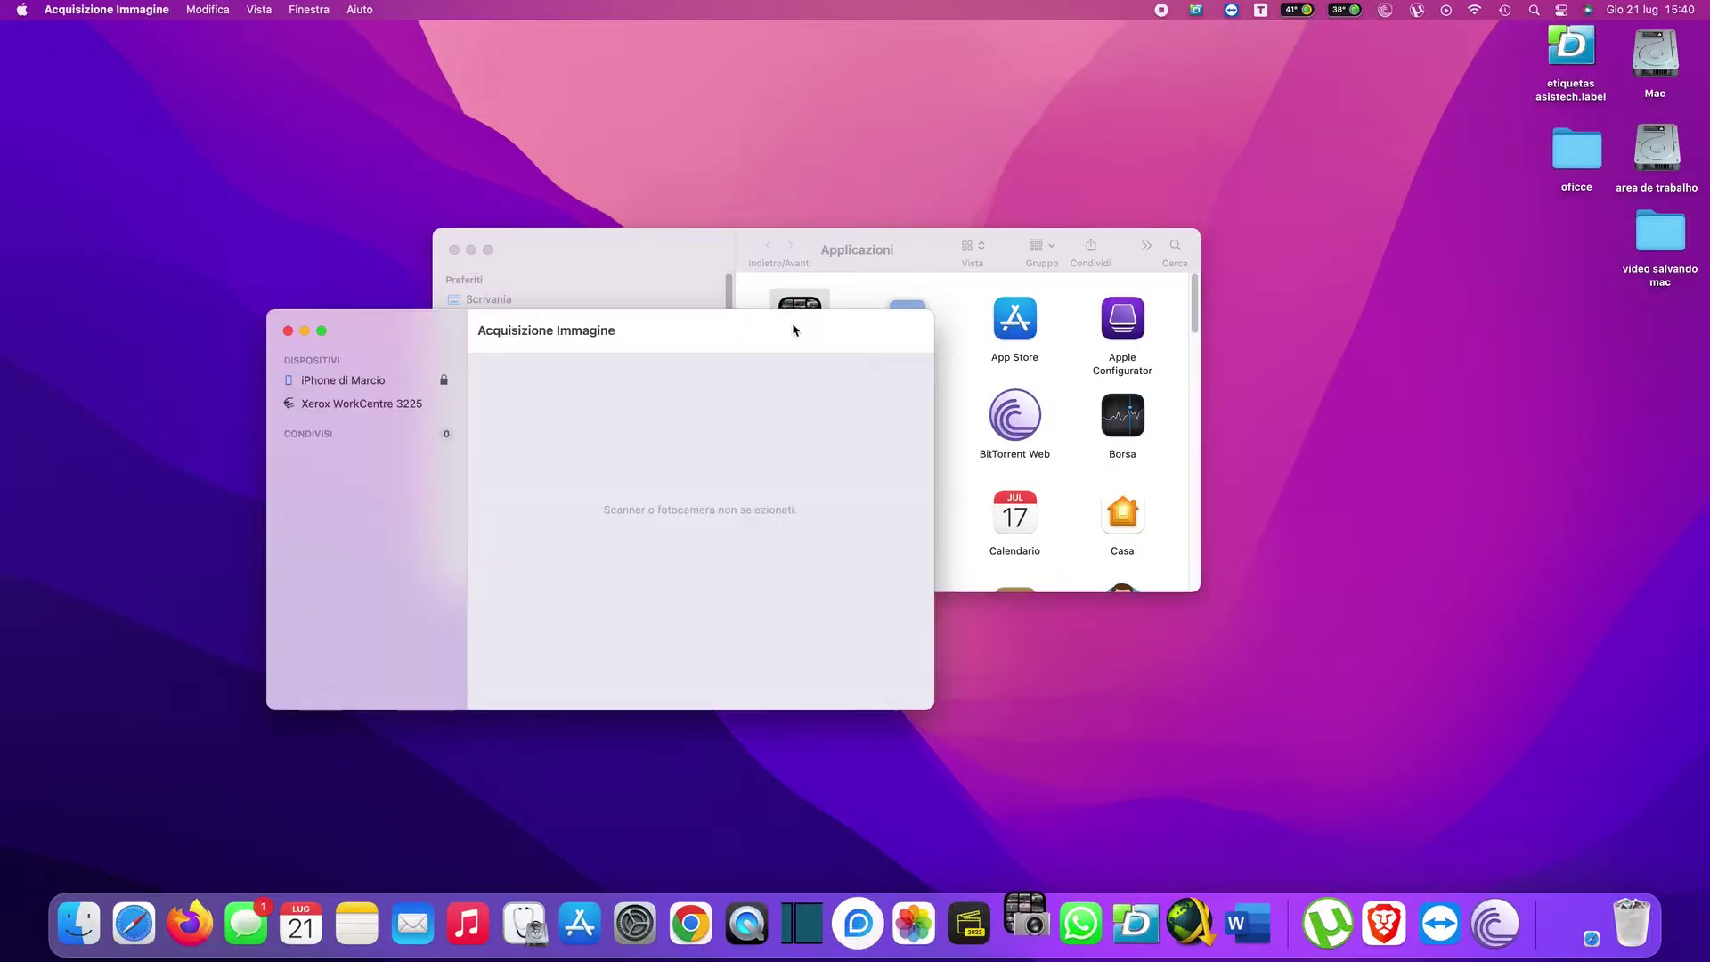
left_click(451, 250)
left_click_drag(625, 328, 764, 243)
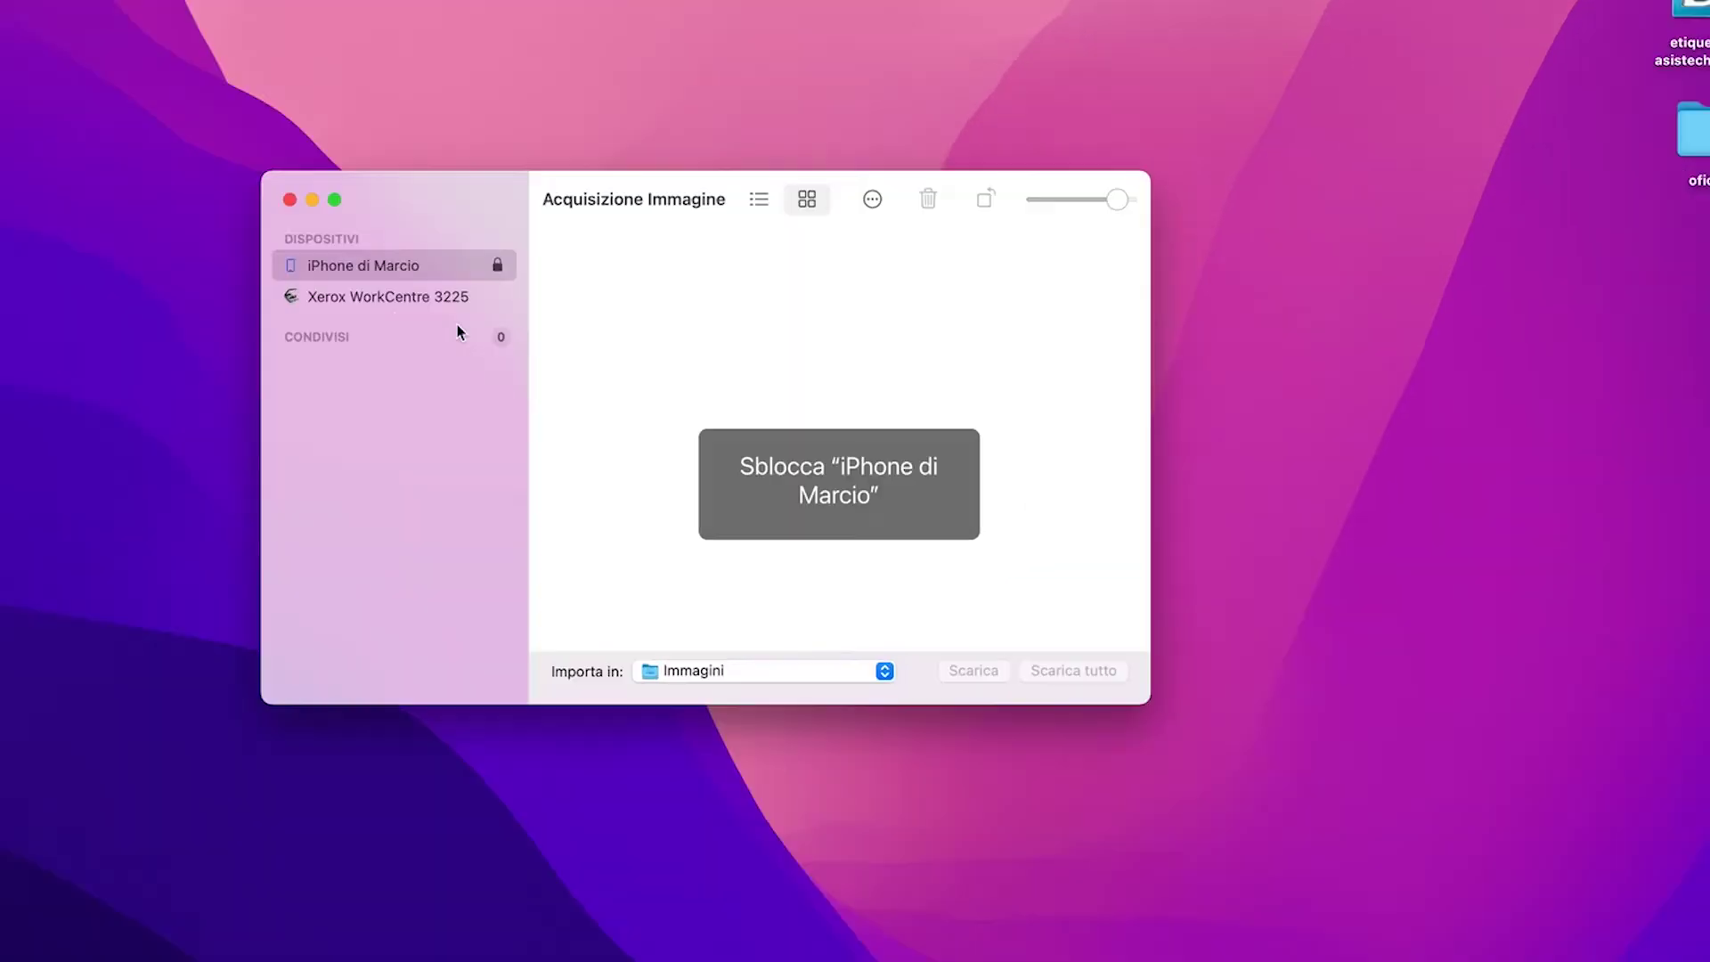
View the Xerox WorkCentre 3225 scanner page and return to the iPhone's photos and videos.
left_click(347, 300)
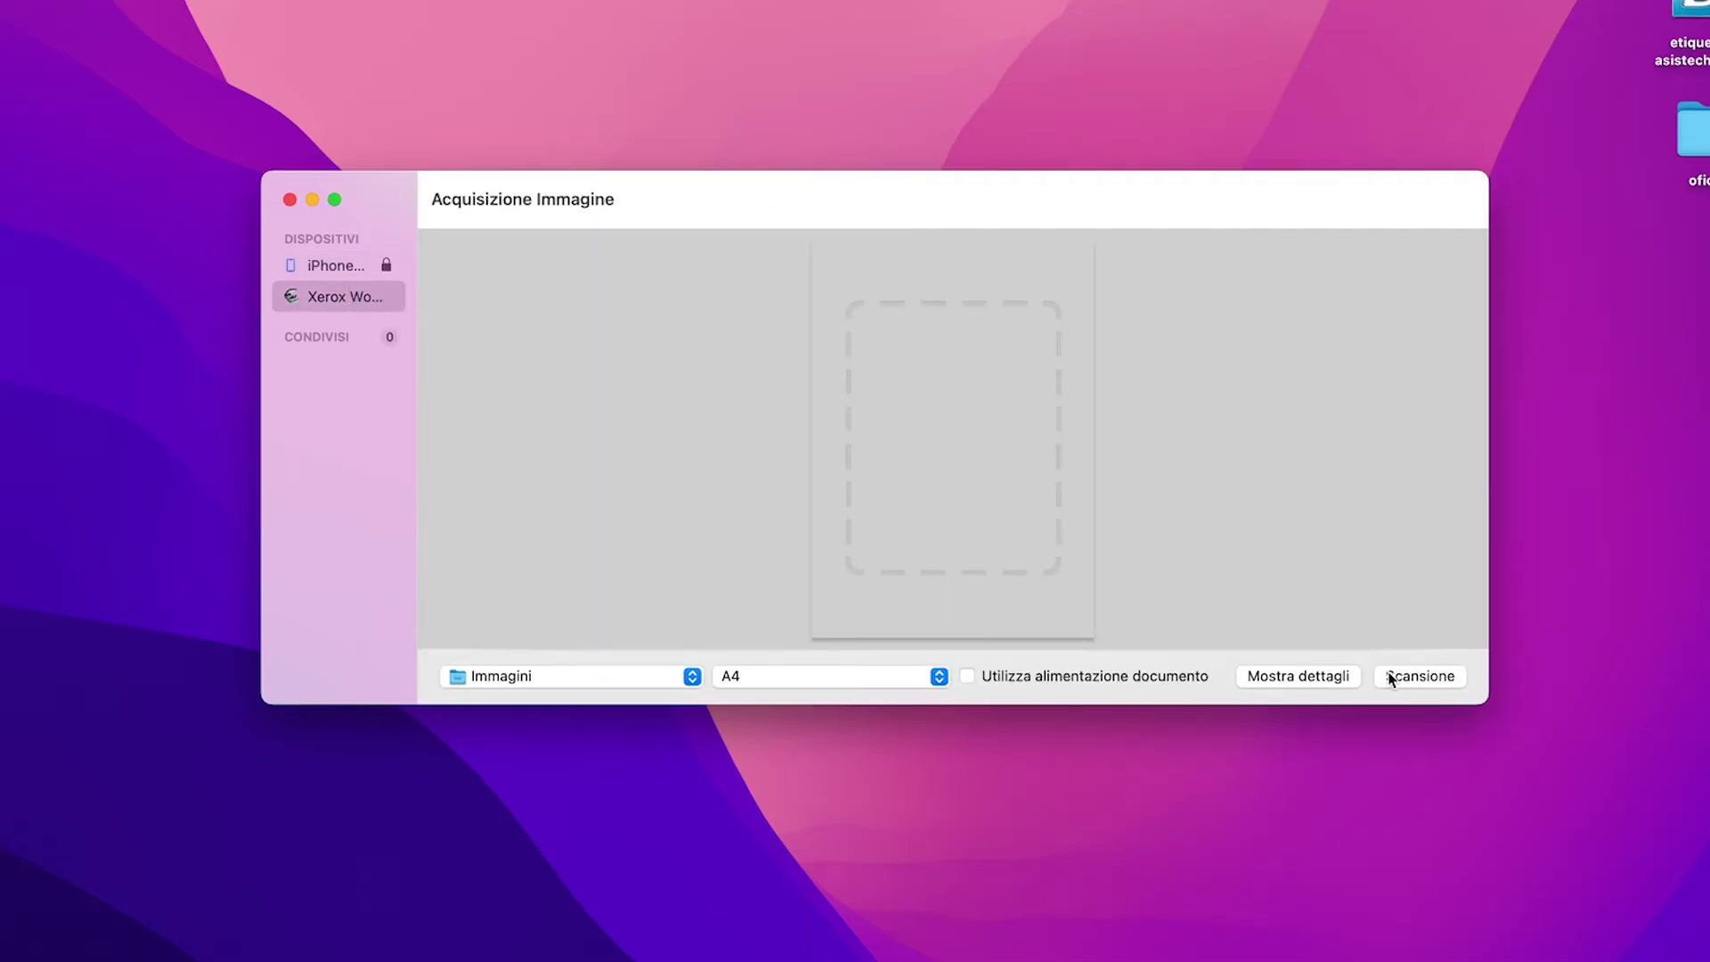
left_click(348, 269)
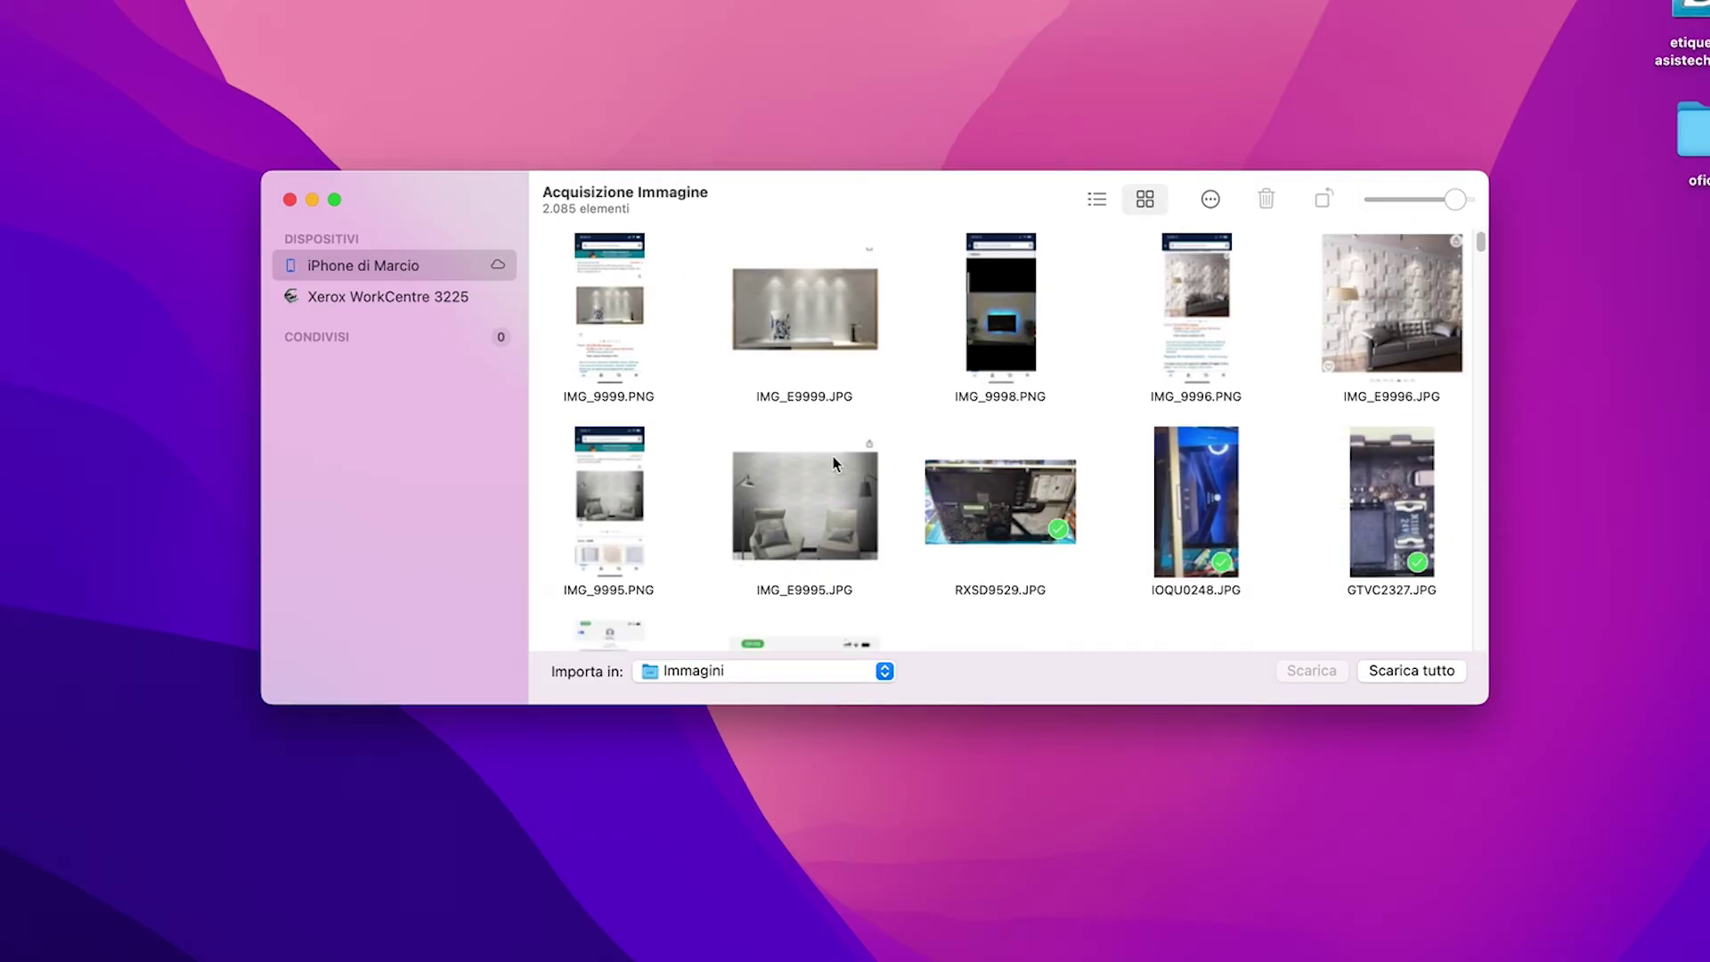
left_click_drag(1480, 242, 1470, 173)
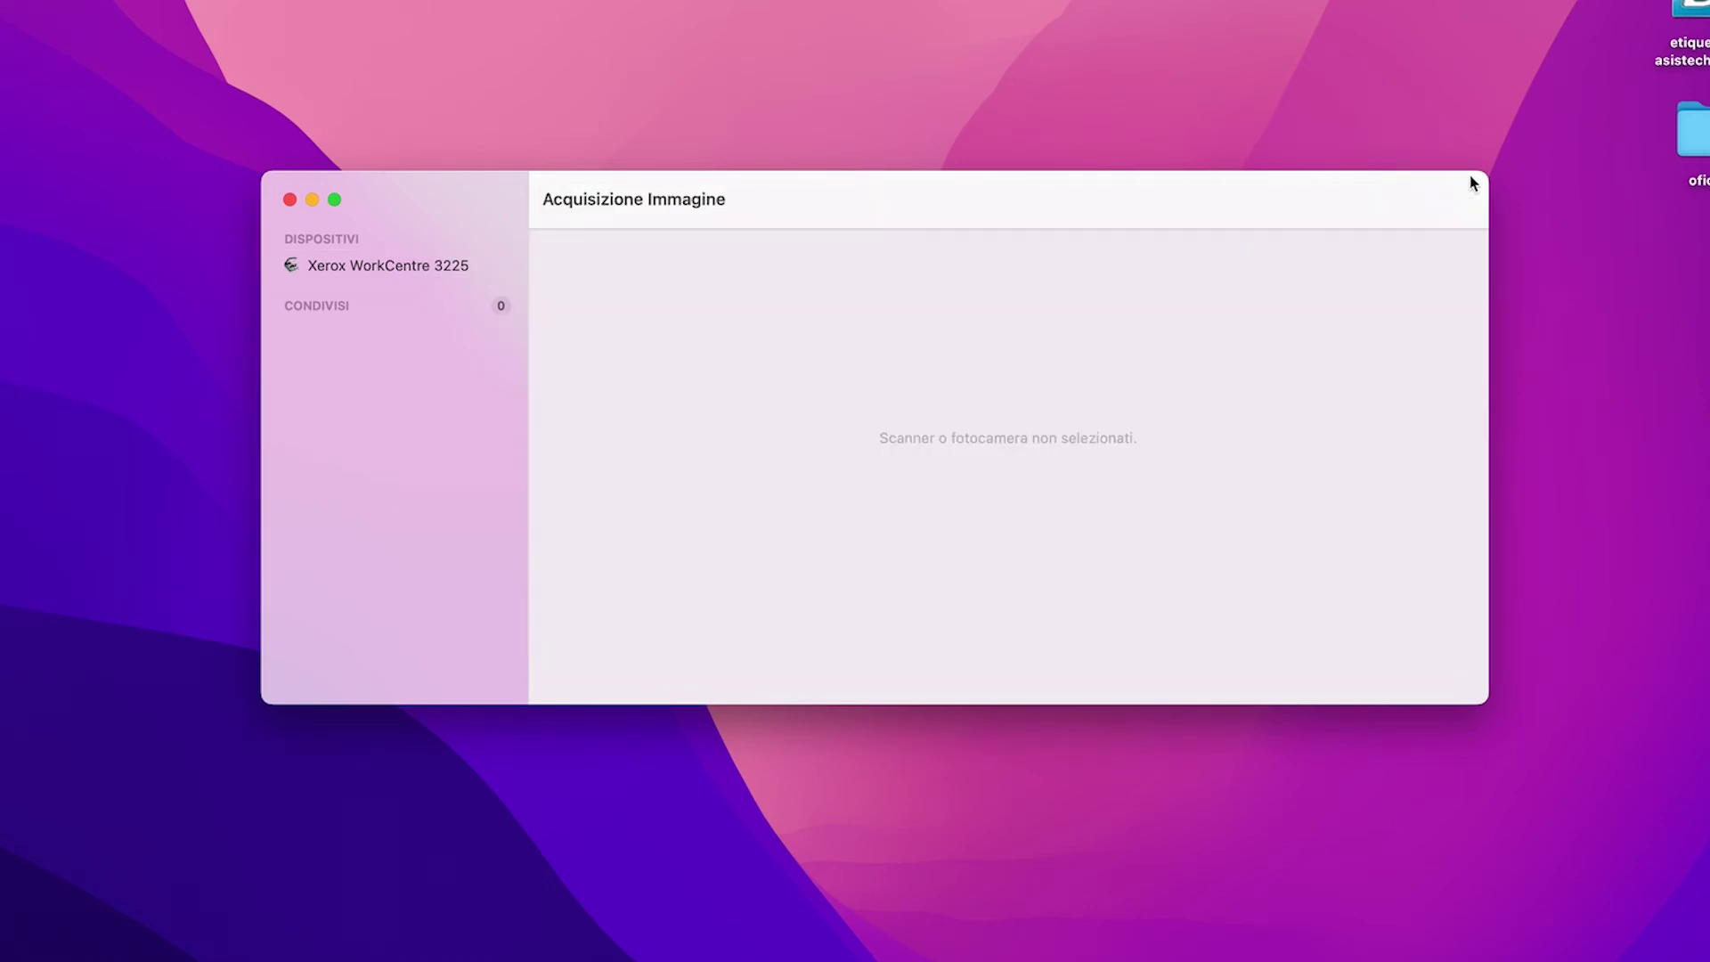
left_click(377, 267)
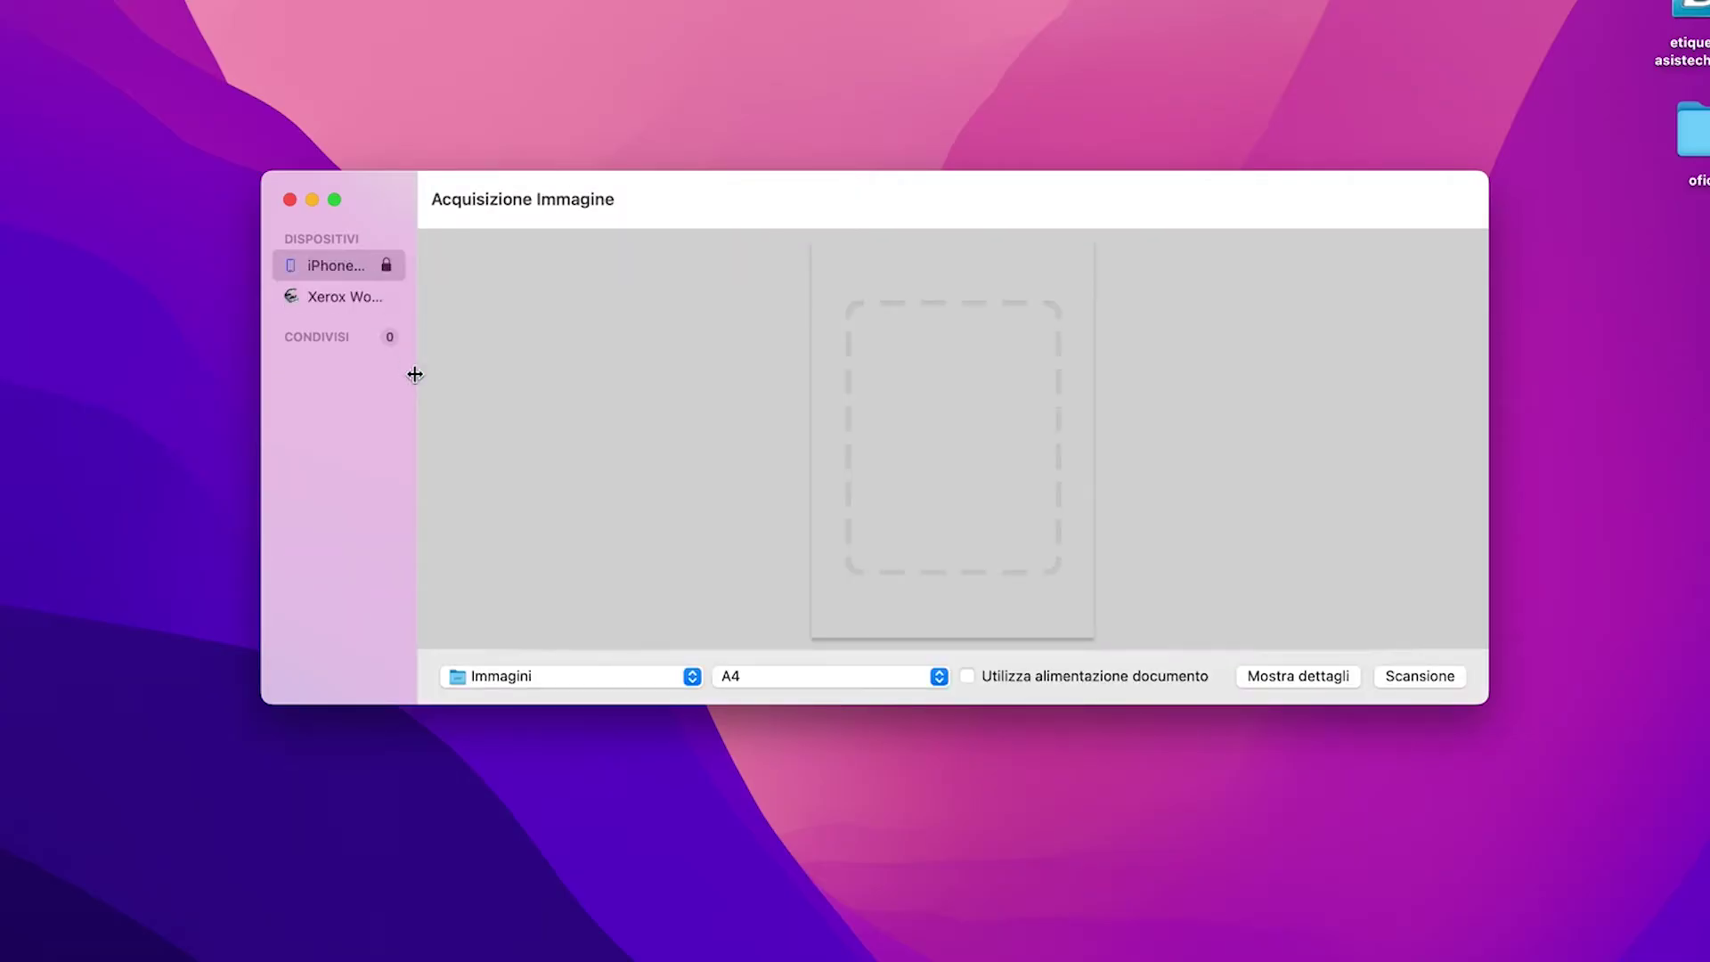
left_click(340, 265)
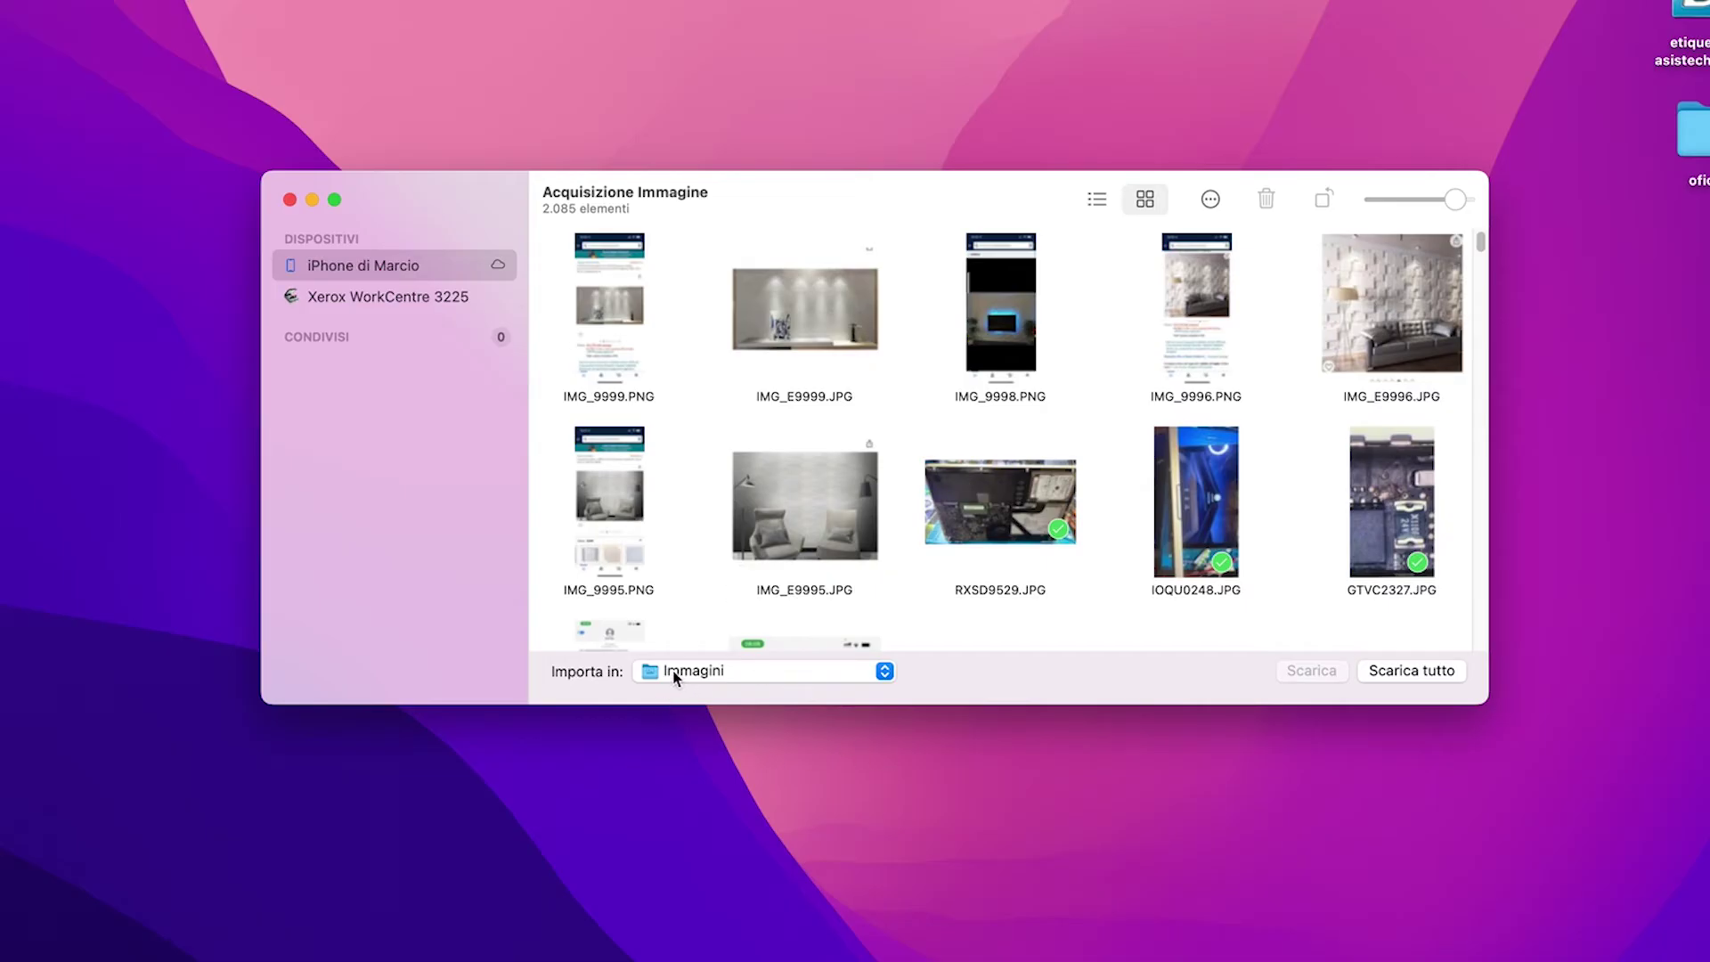
Choose a custom import destination and create a new folder named "fotos 01" on the Scrivania for it.
left_click(743, 672)
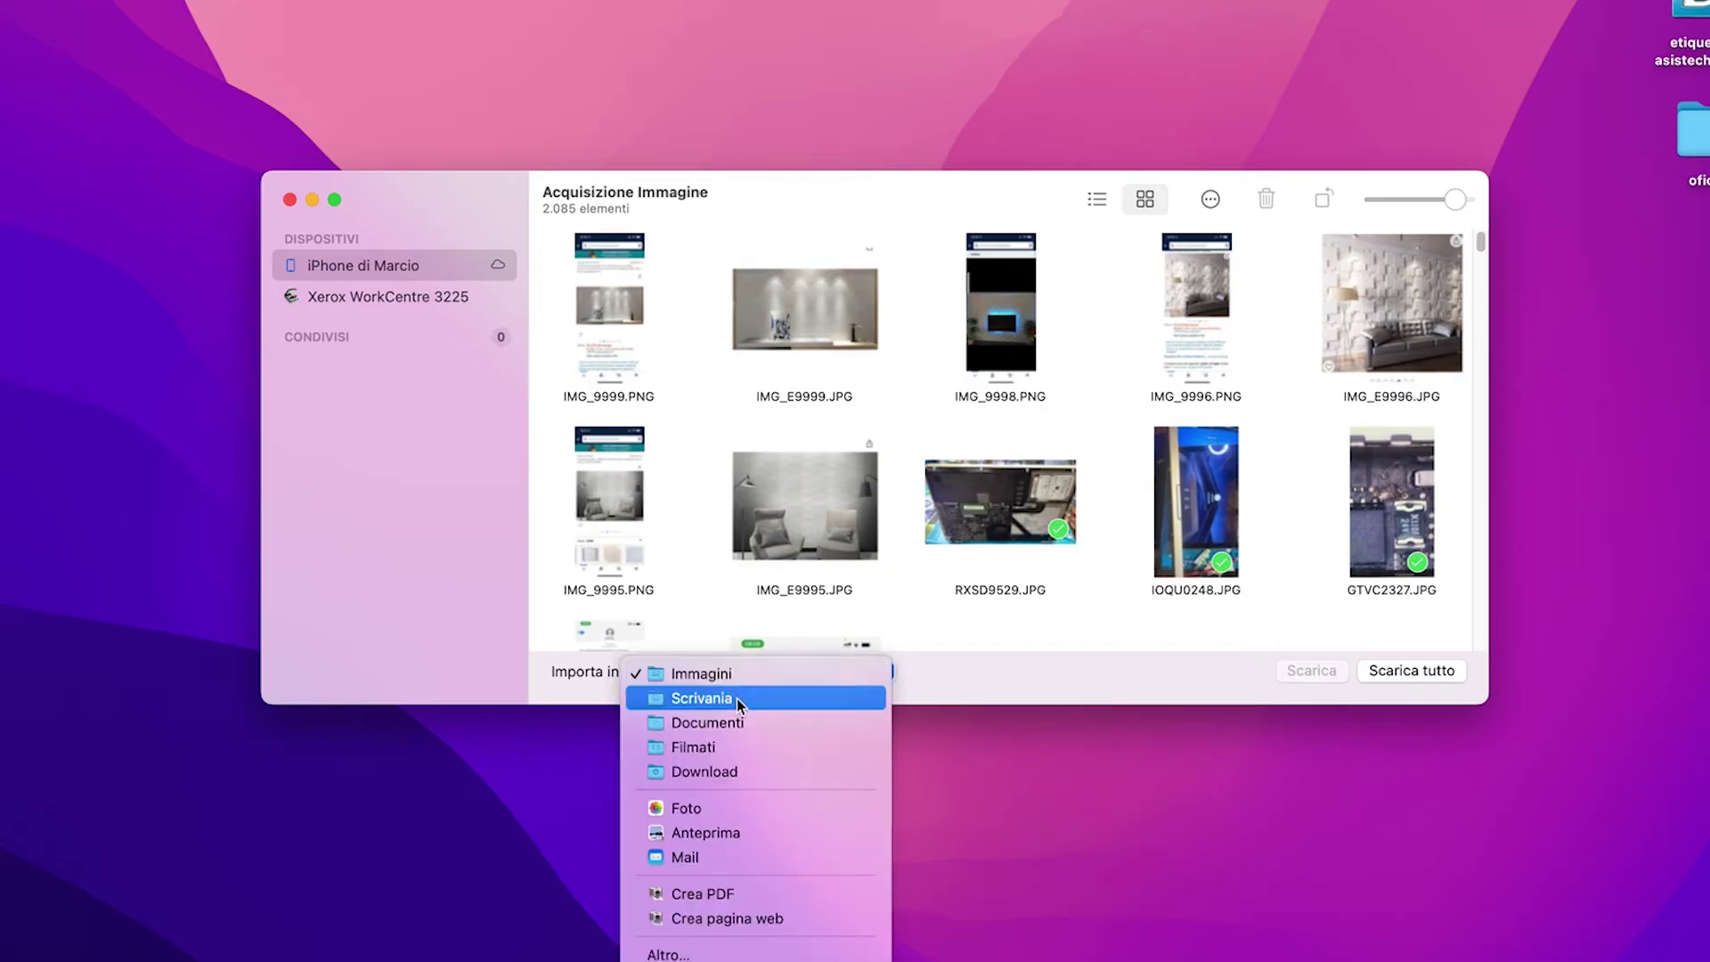
left_click(1004, 668)
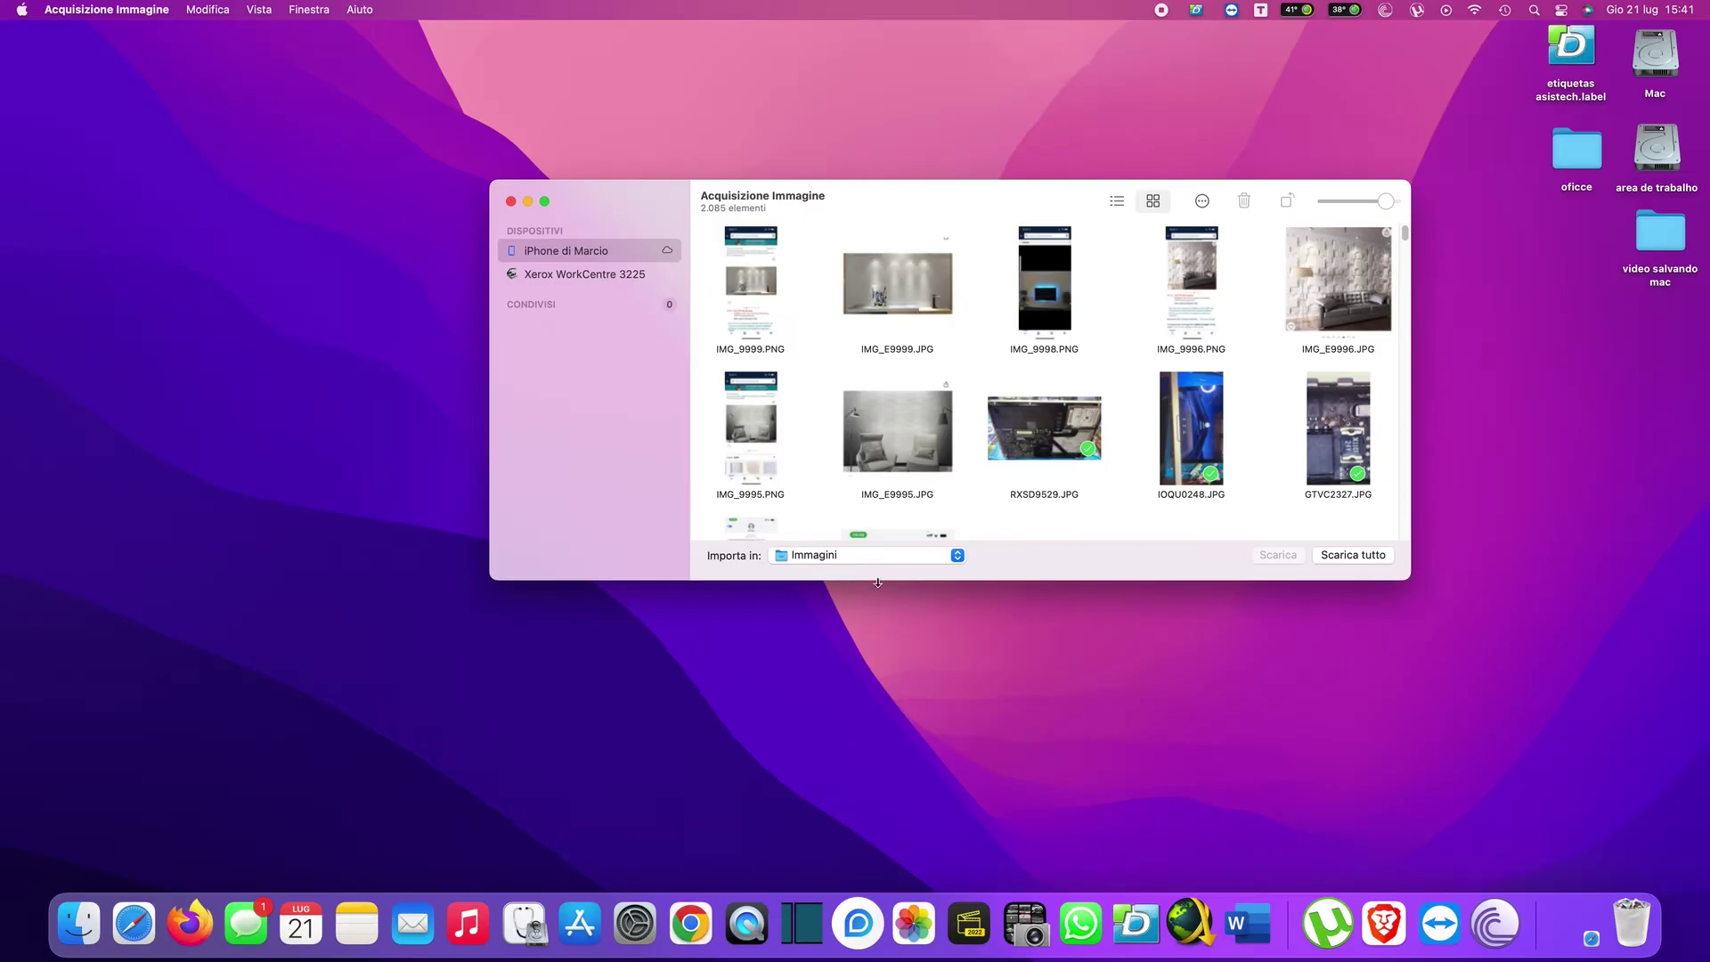
left_click(884, 671)
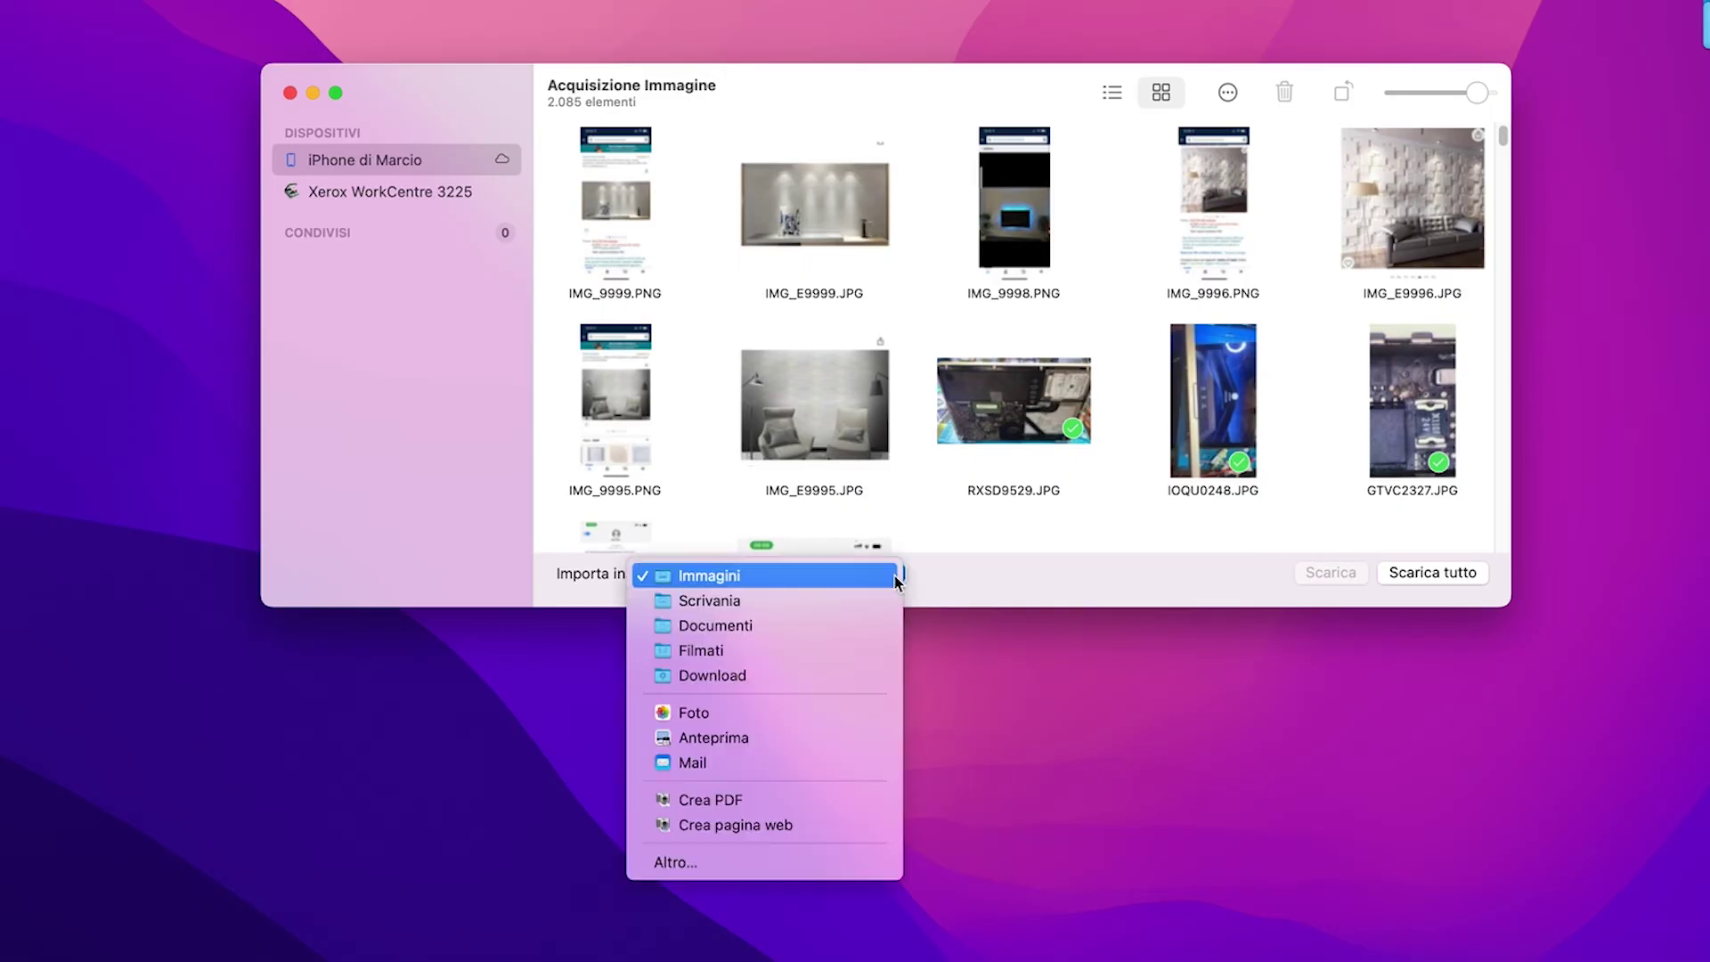
left_click(718, 862)
left_click(498, 206)
left_click(501, 174)
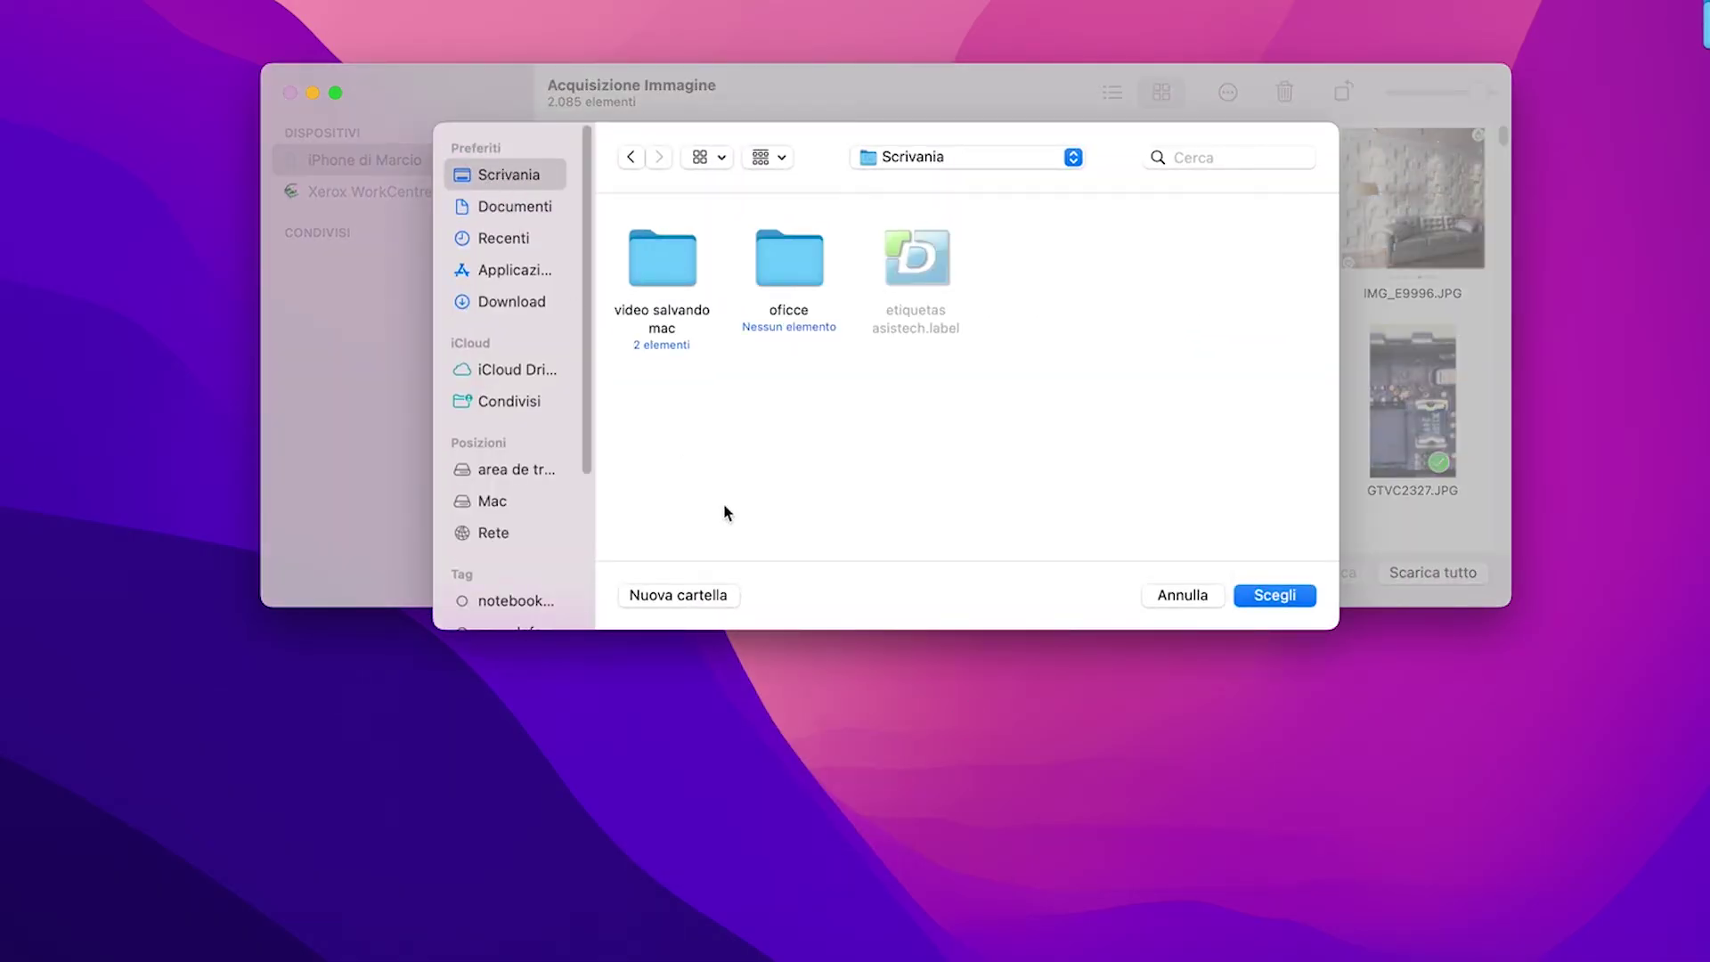
left_click(691, 602)
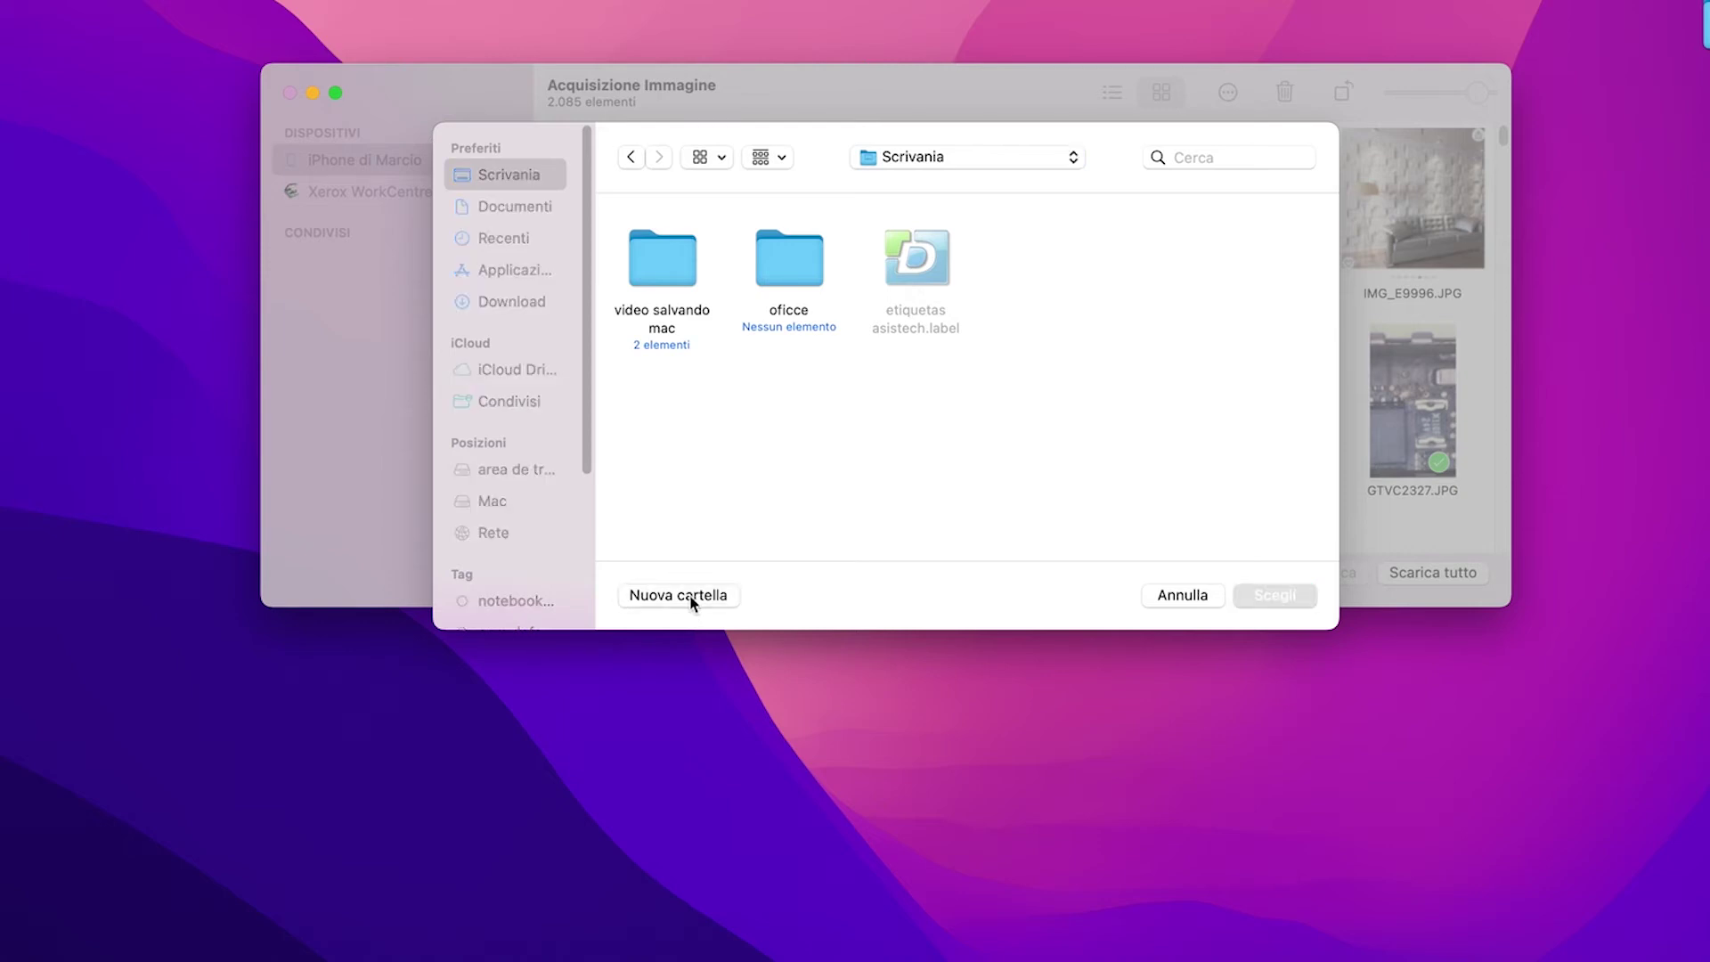
type("fotos 01")
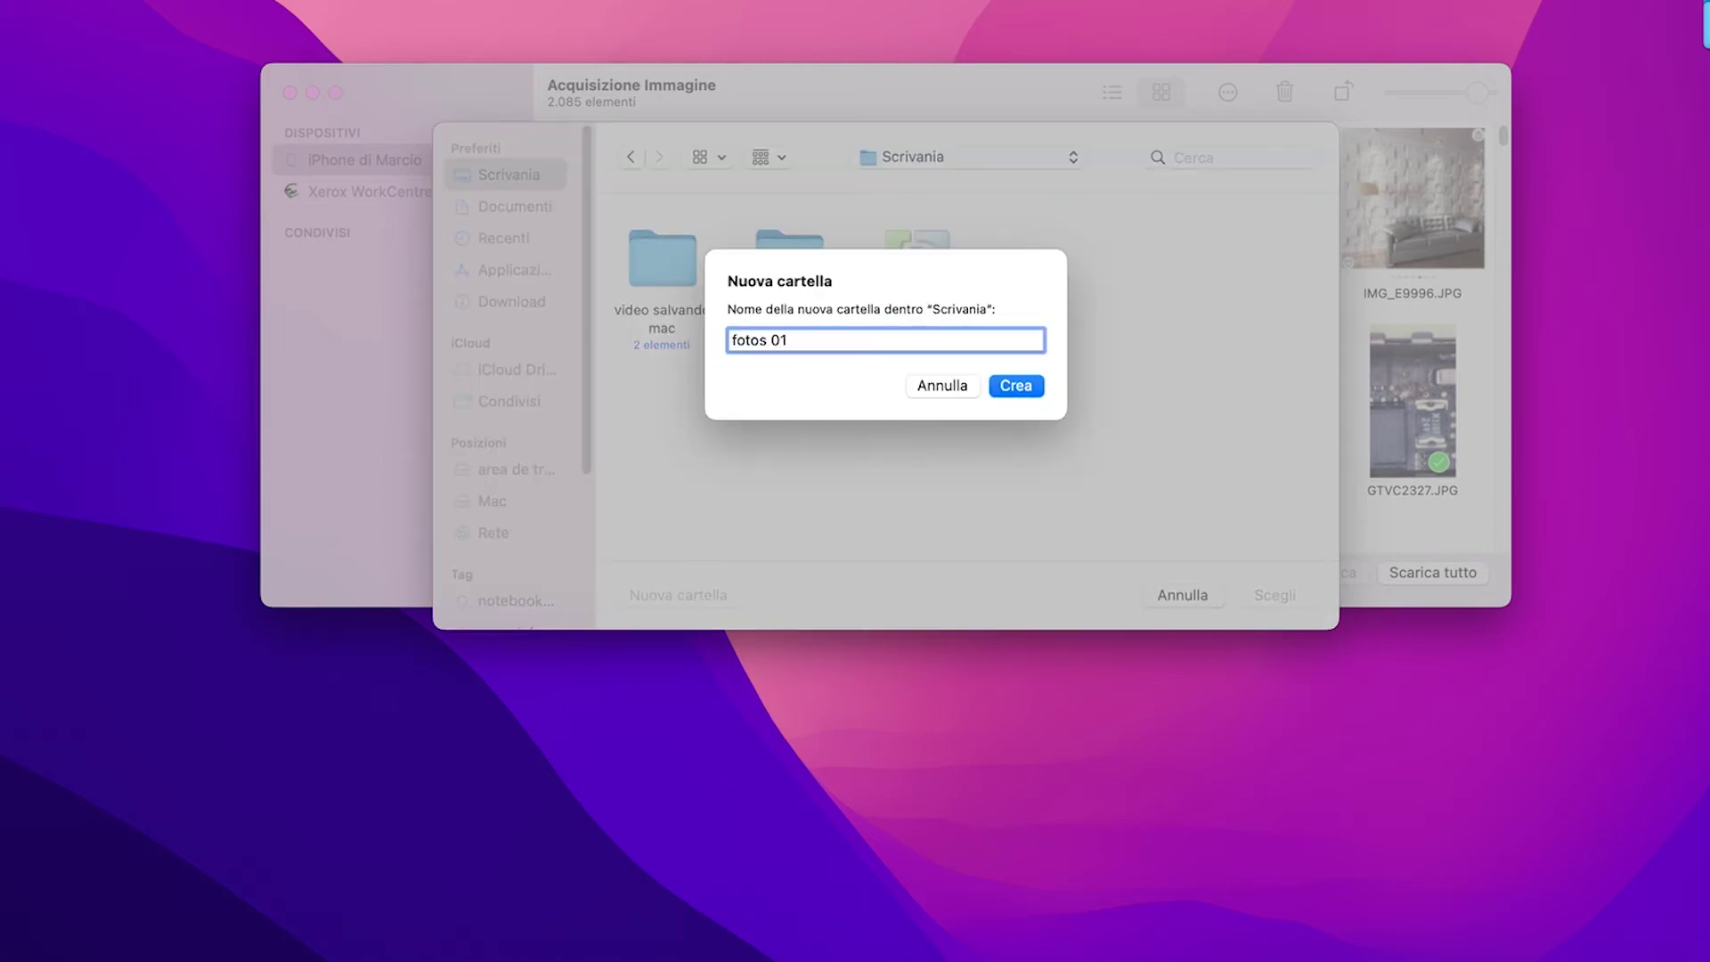
key("Return")
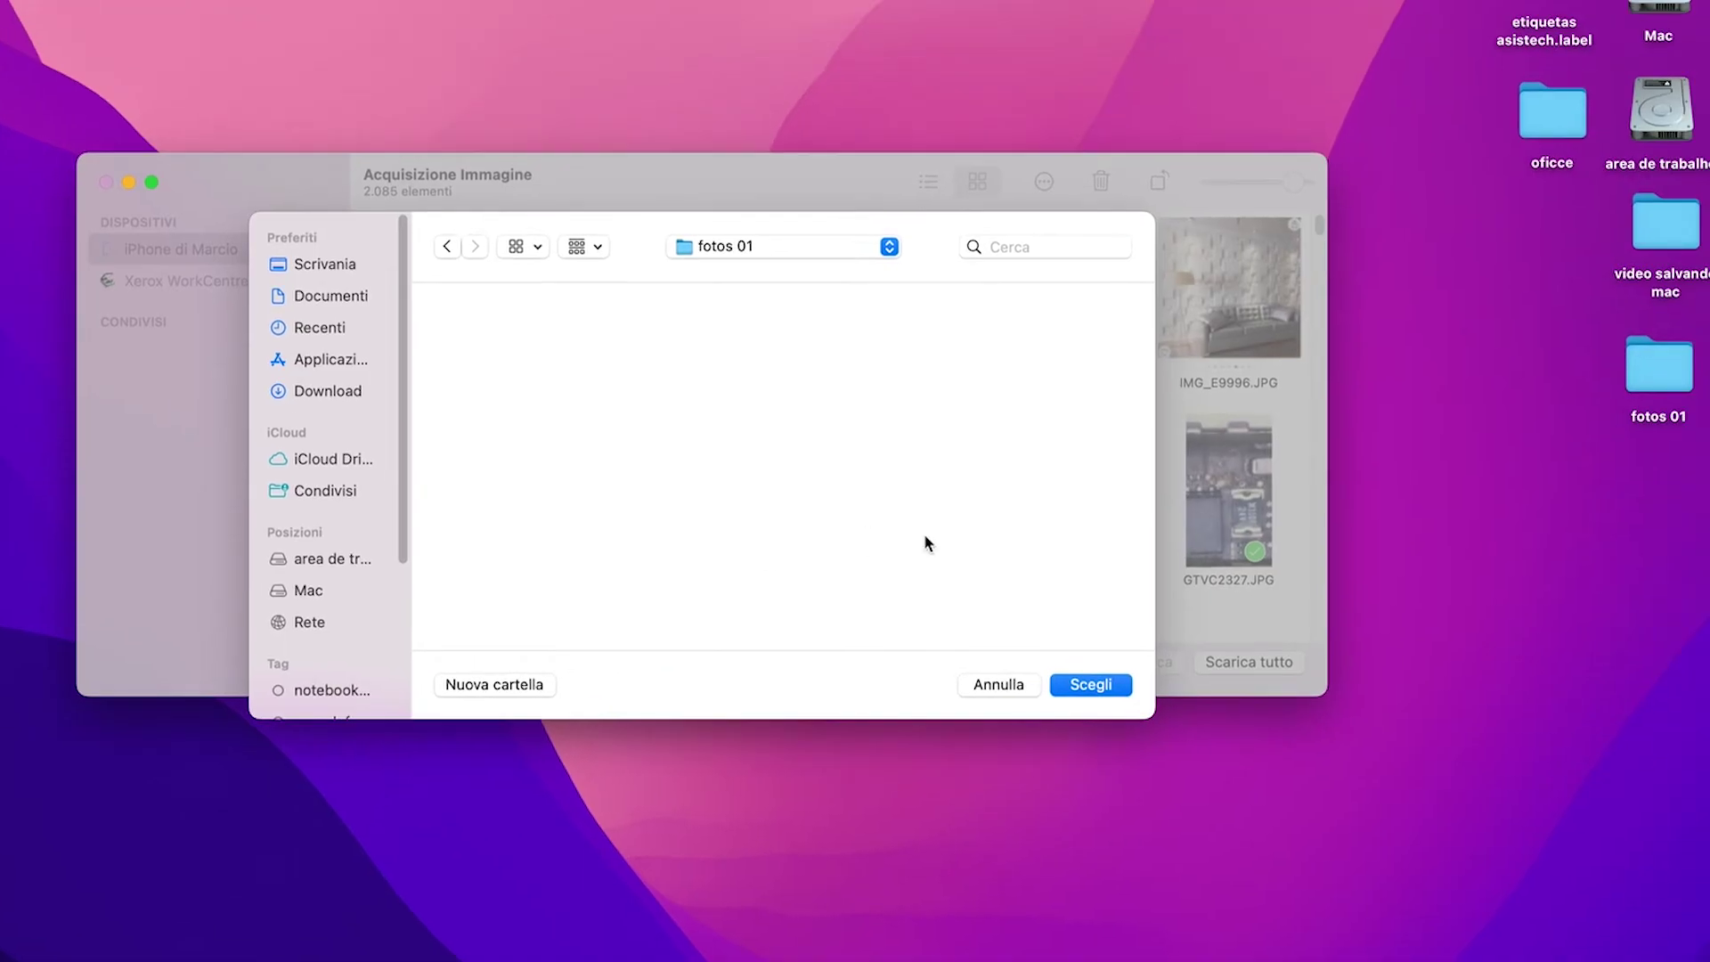
Move the fotos 01 folder to a free area of the desktop and confirm it as the import destination.
left_click_drag(1674, 360, 1318, 8)
left_click(1320, 56)
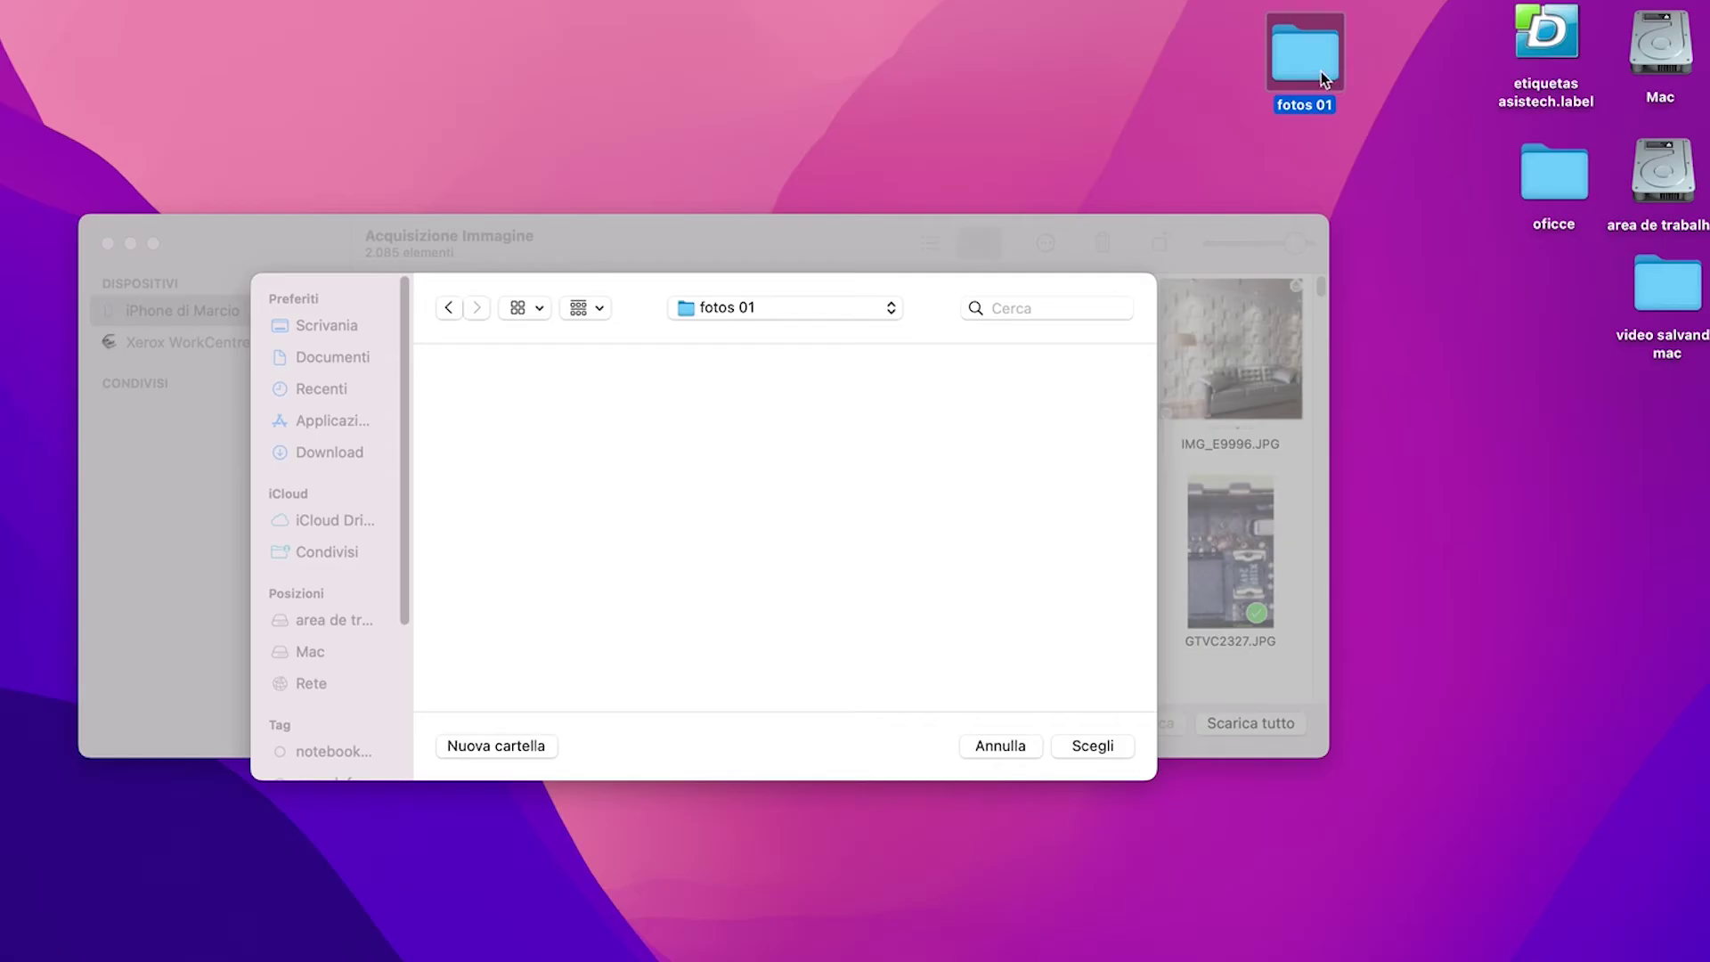
left_click(1107, 748)
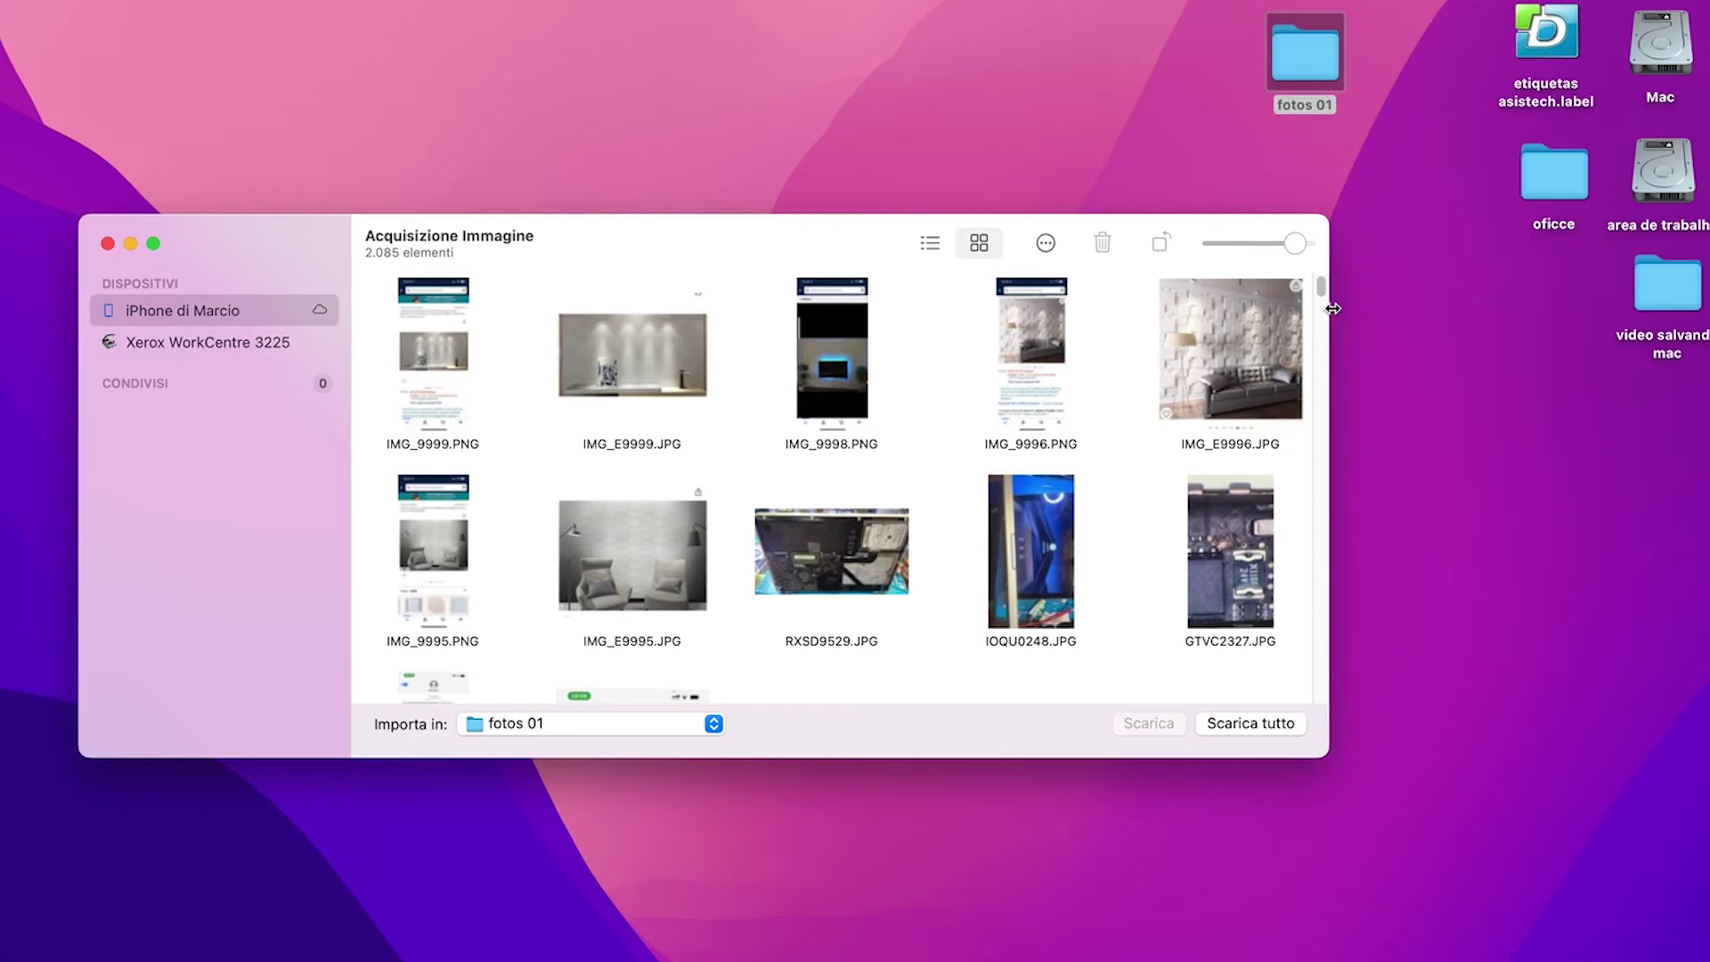
Select the ten items in the first two rows, from IMG_9999.PNG to GTVC2327.JPG.
left_click(454, 338)
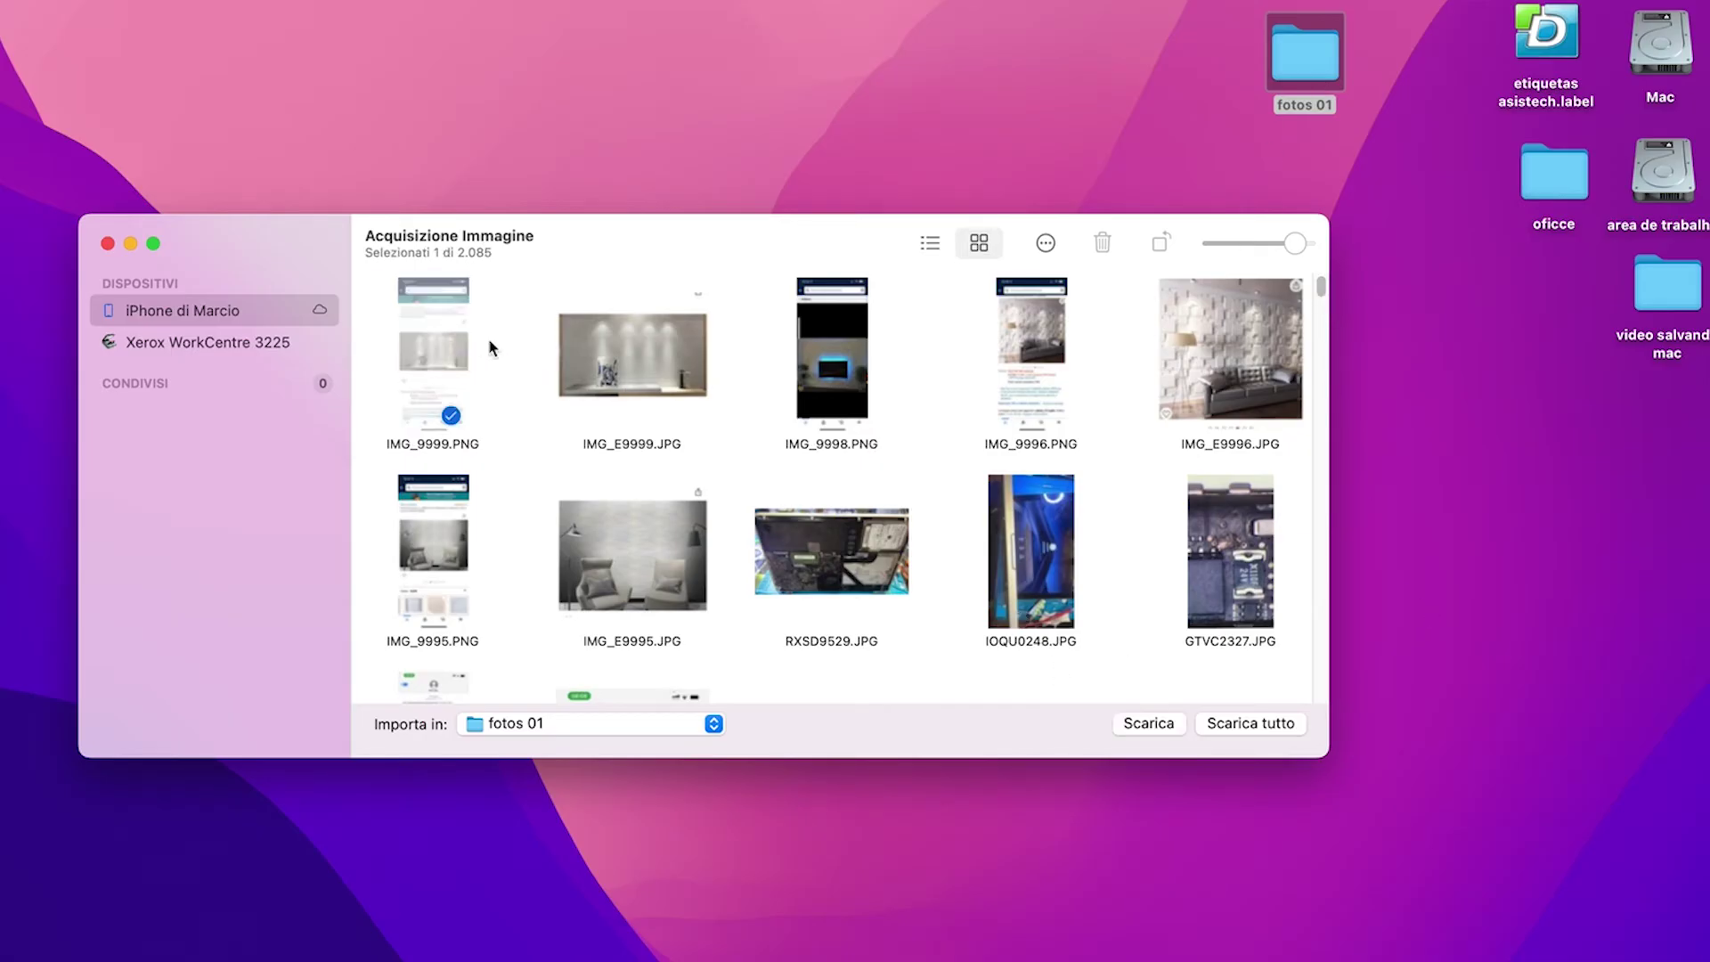
left_click(592, 357, "super")
left_click(859, 356, "super")
left_click(1024, 360, "super")
left_click(1256, 360, "super")
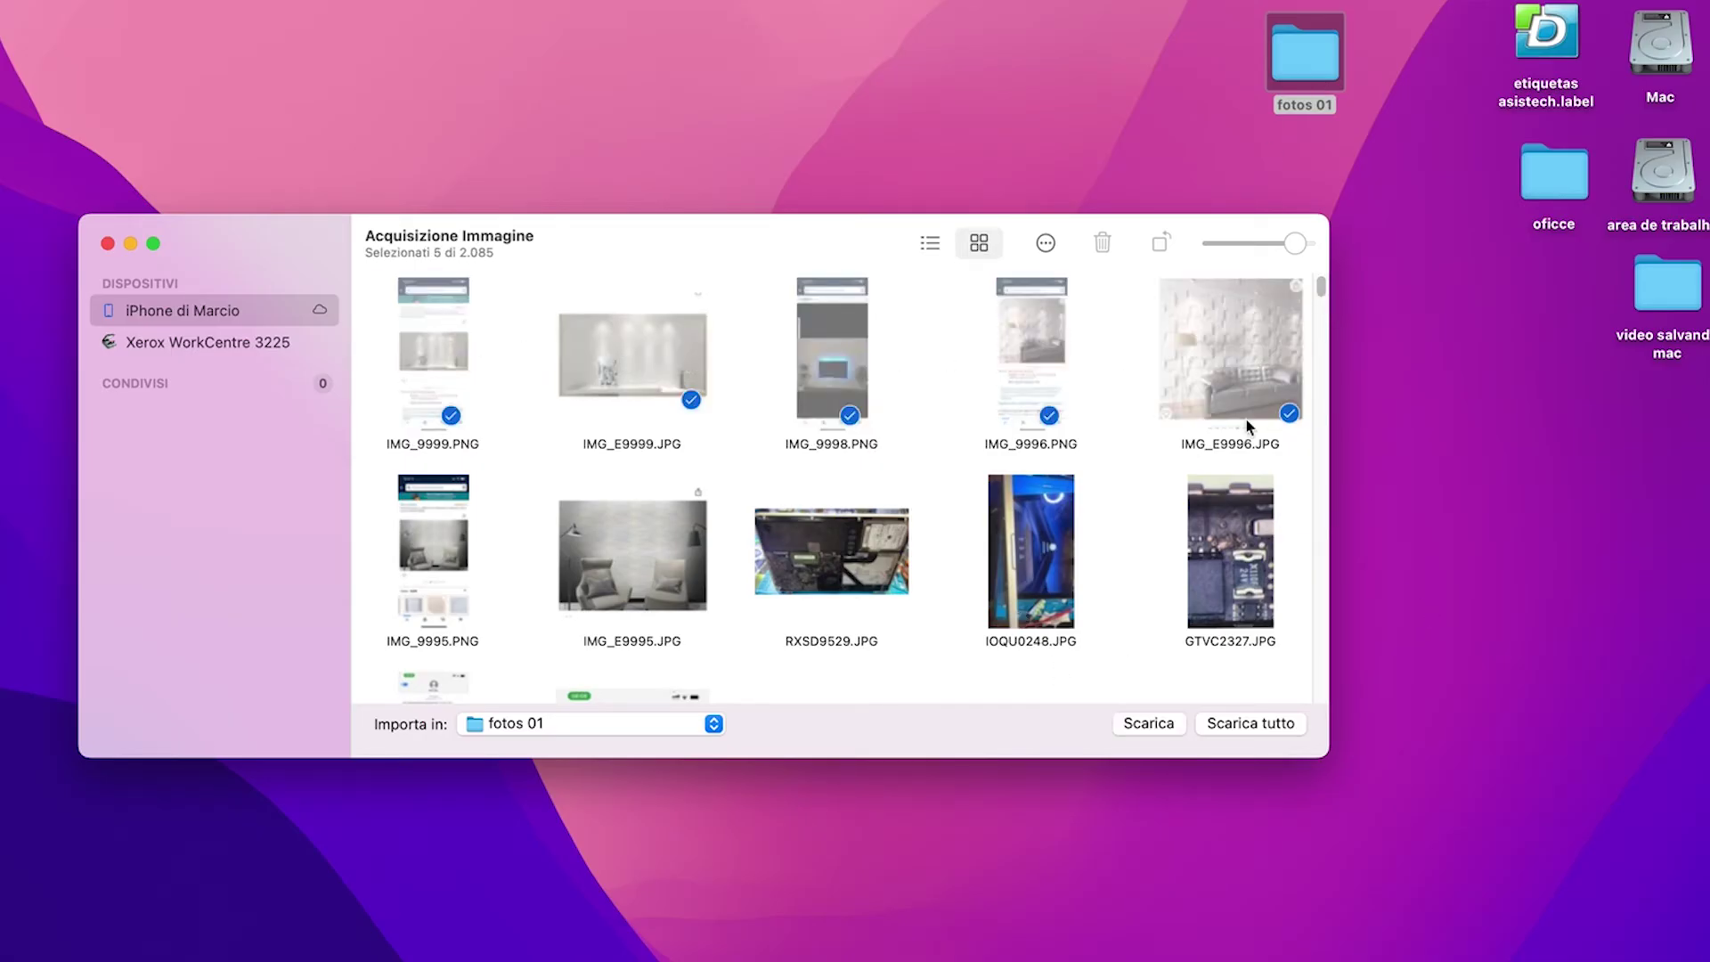
left_click(1233, 552, "super")
left_click(864, 563, "super")
left_click(596, 565, "super")
left_click(433, 545, "super")
left_click(1030, 533, "super")
left_click_drag(1323, 301, 1324, 259)
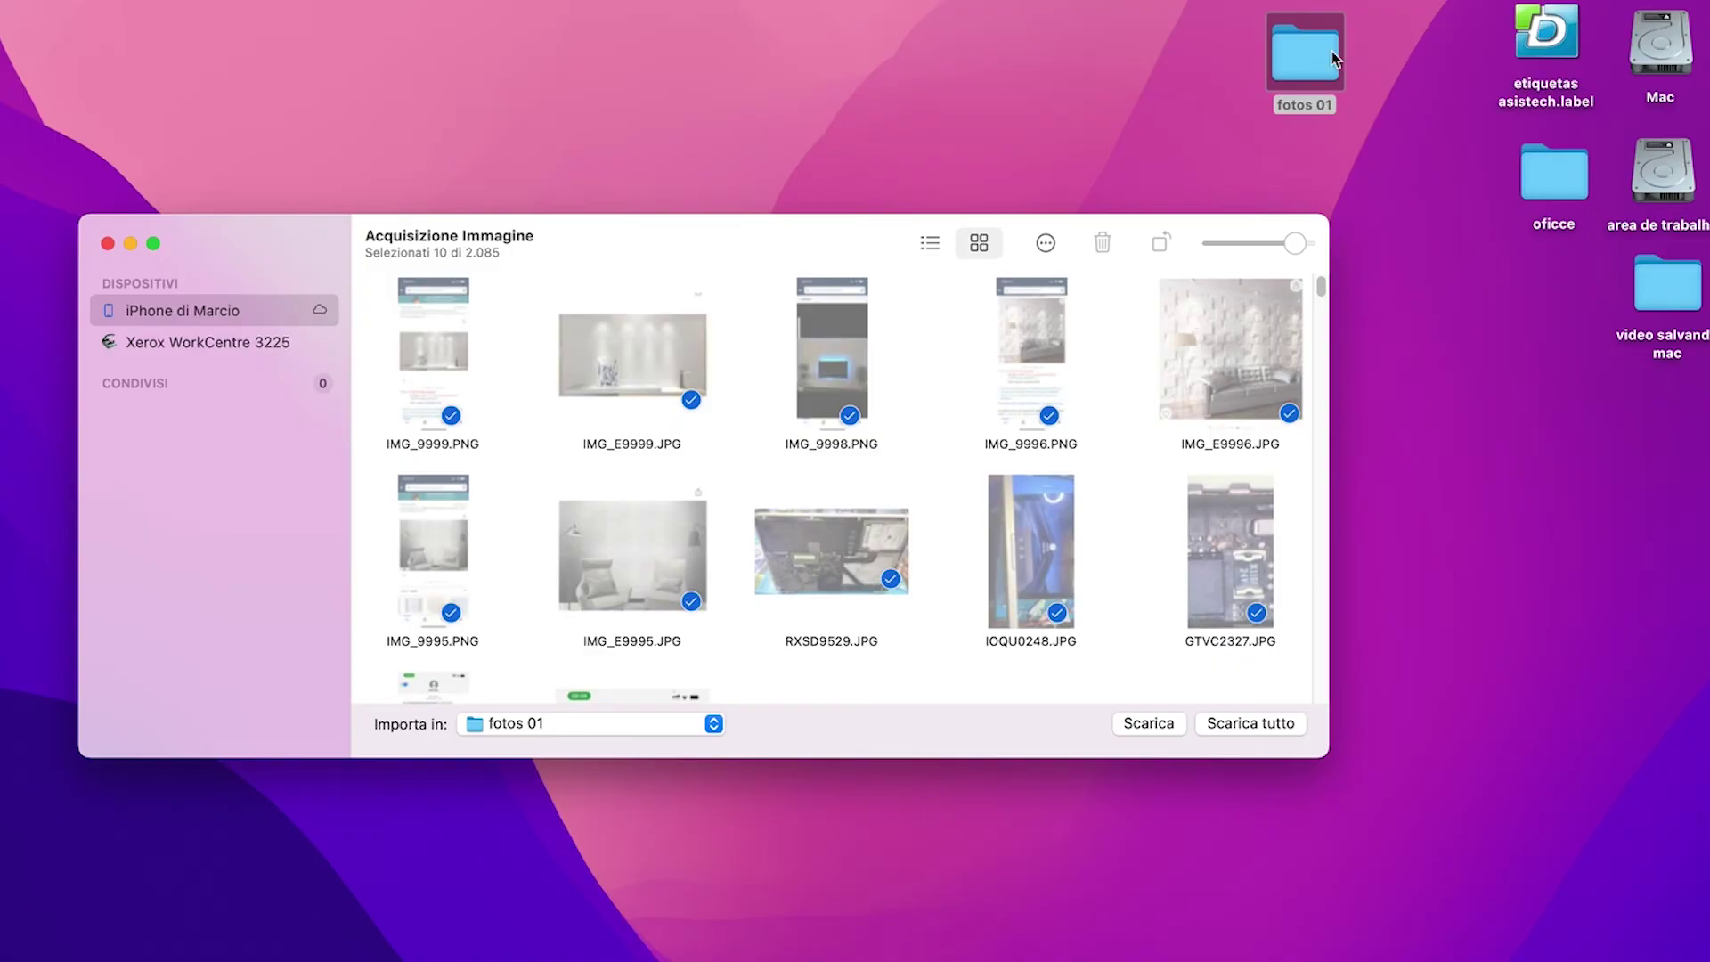
Add IMG_9990.PNG, IMG_E9990.JPG, IMG_9986.MOV, NPAT6383.MP4 and CSWZ8363.MP4 to the selection and download all selected items.
left_click_drag(1324, 285, 1321, 286)
left_click(443, 478, "super")
left_click(643, 519, "super")
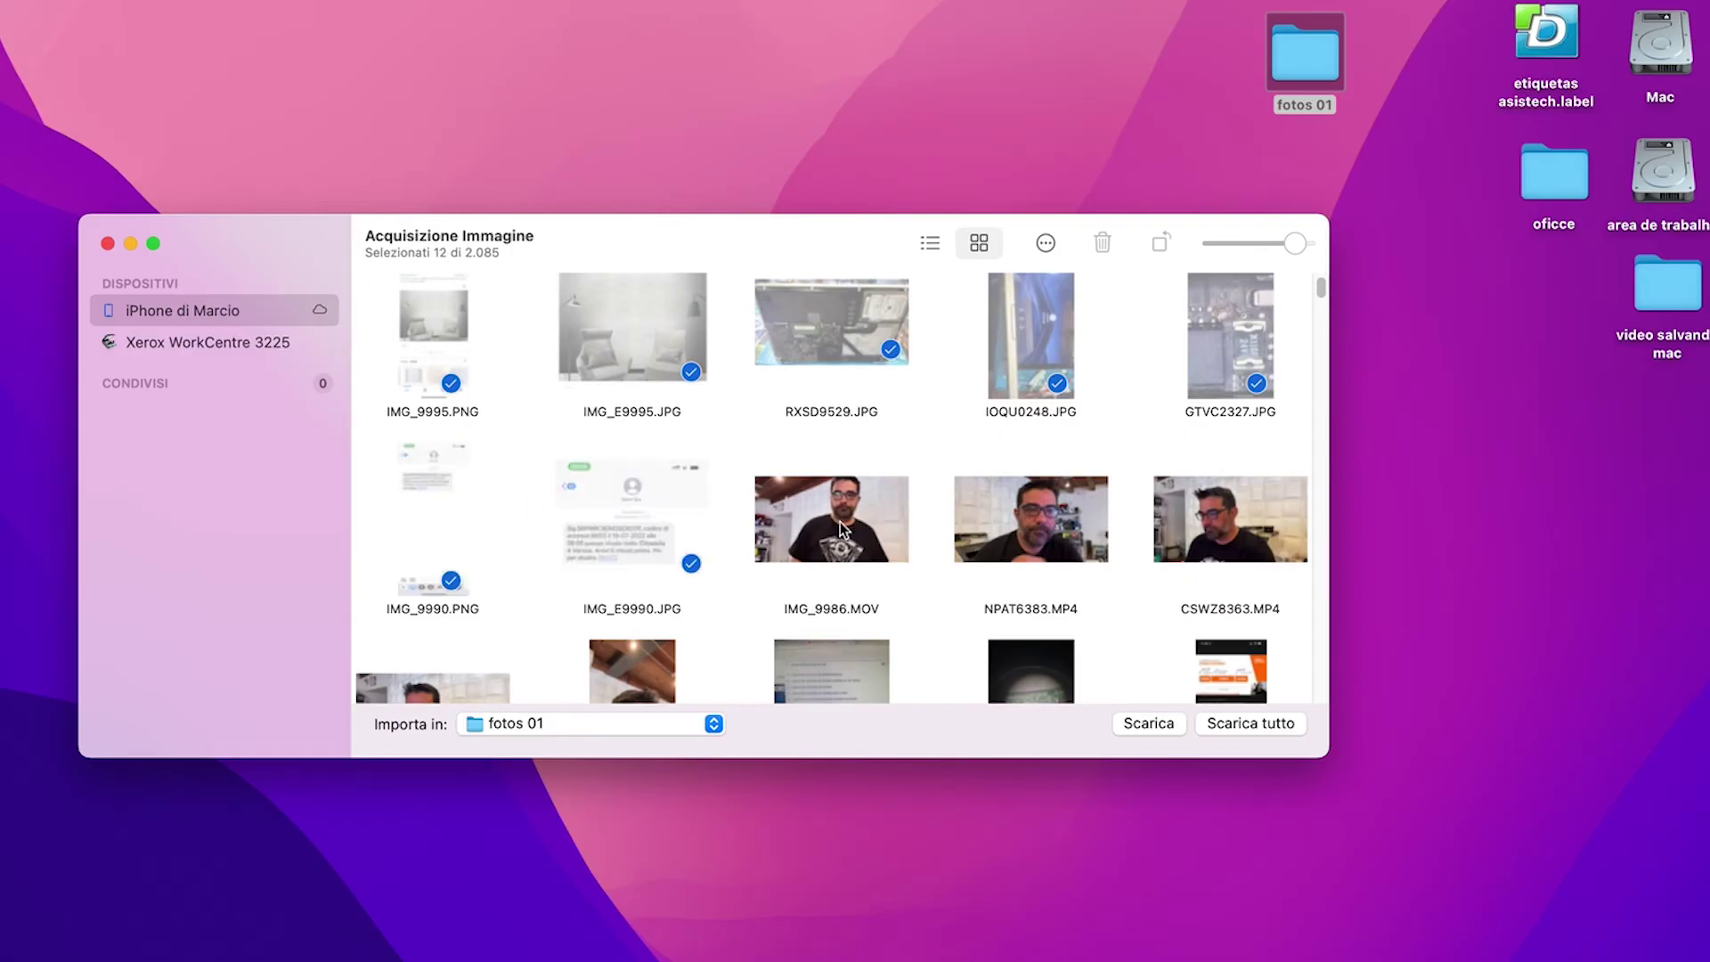
left_click(832, 520, "super")
left_click(1090, 519, "super")
left_click(1199, 515, "super")
left_click_drag(1323, 280, 1323, 277)
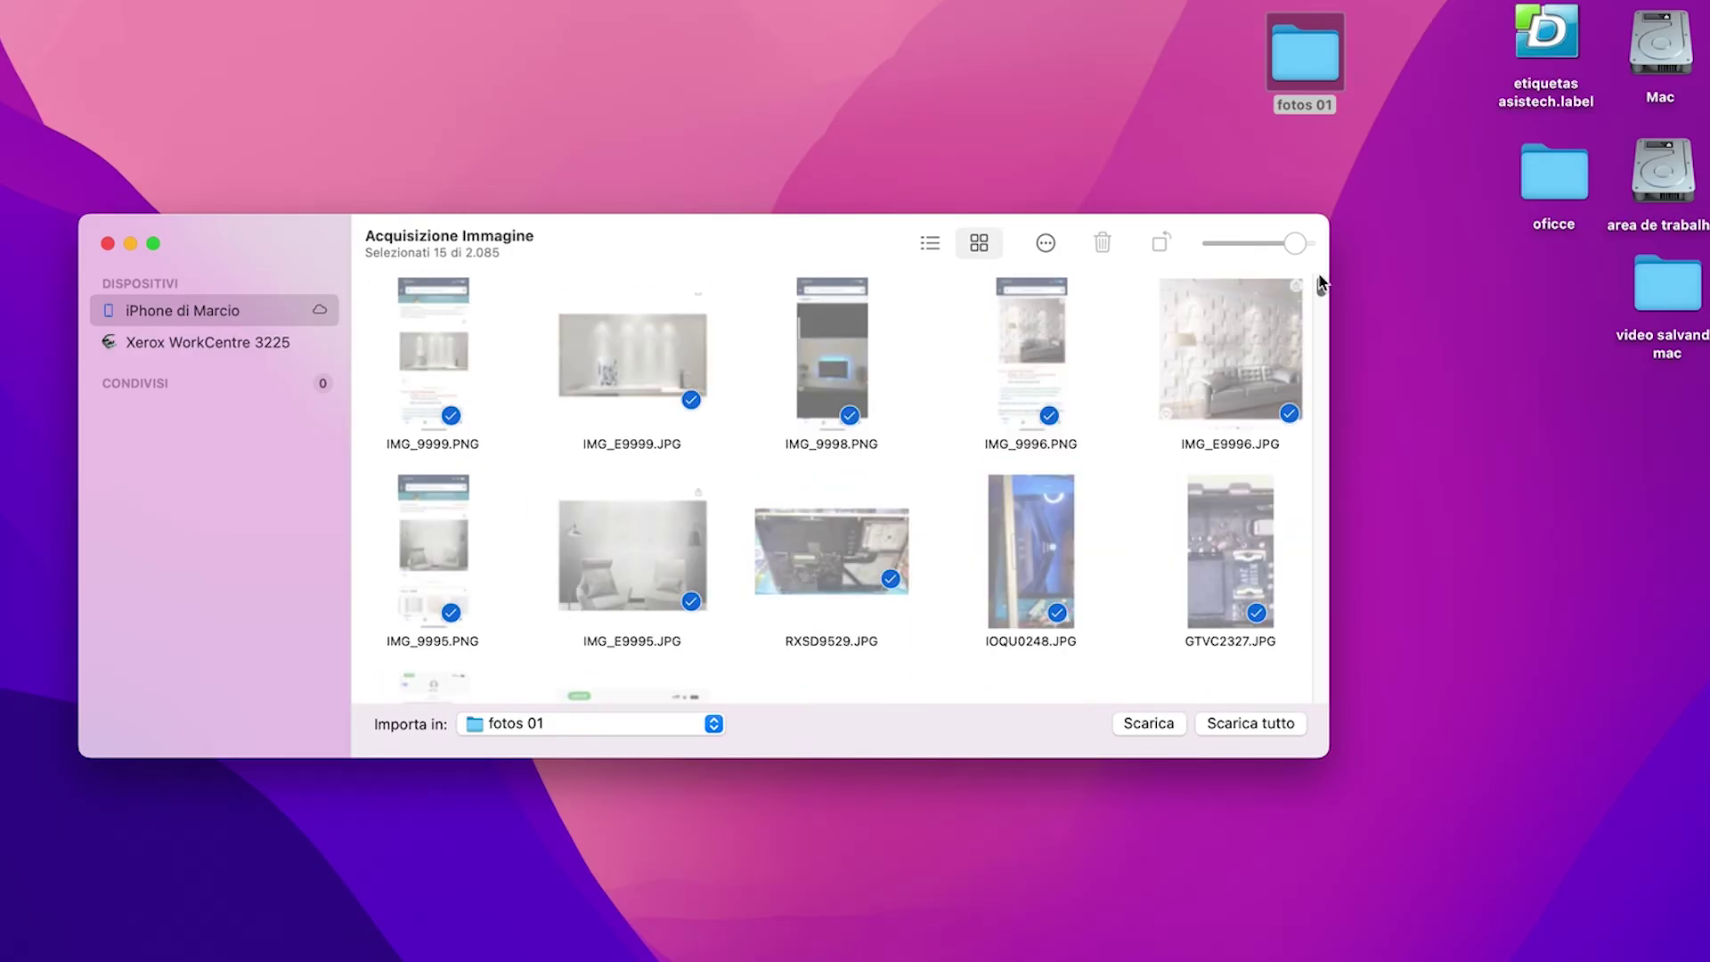
left_click(1149, 725)
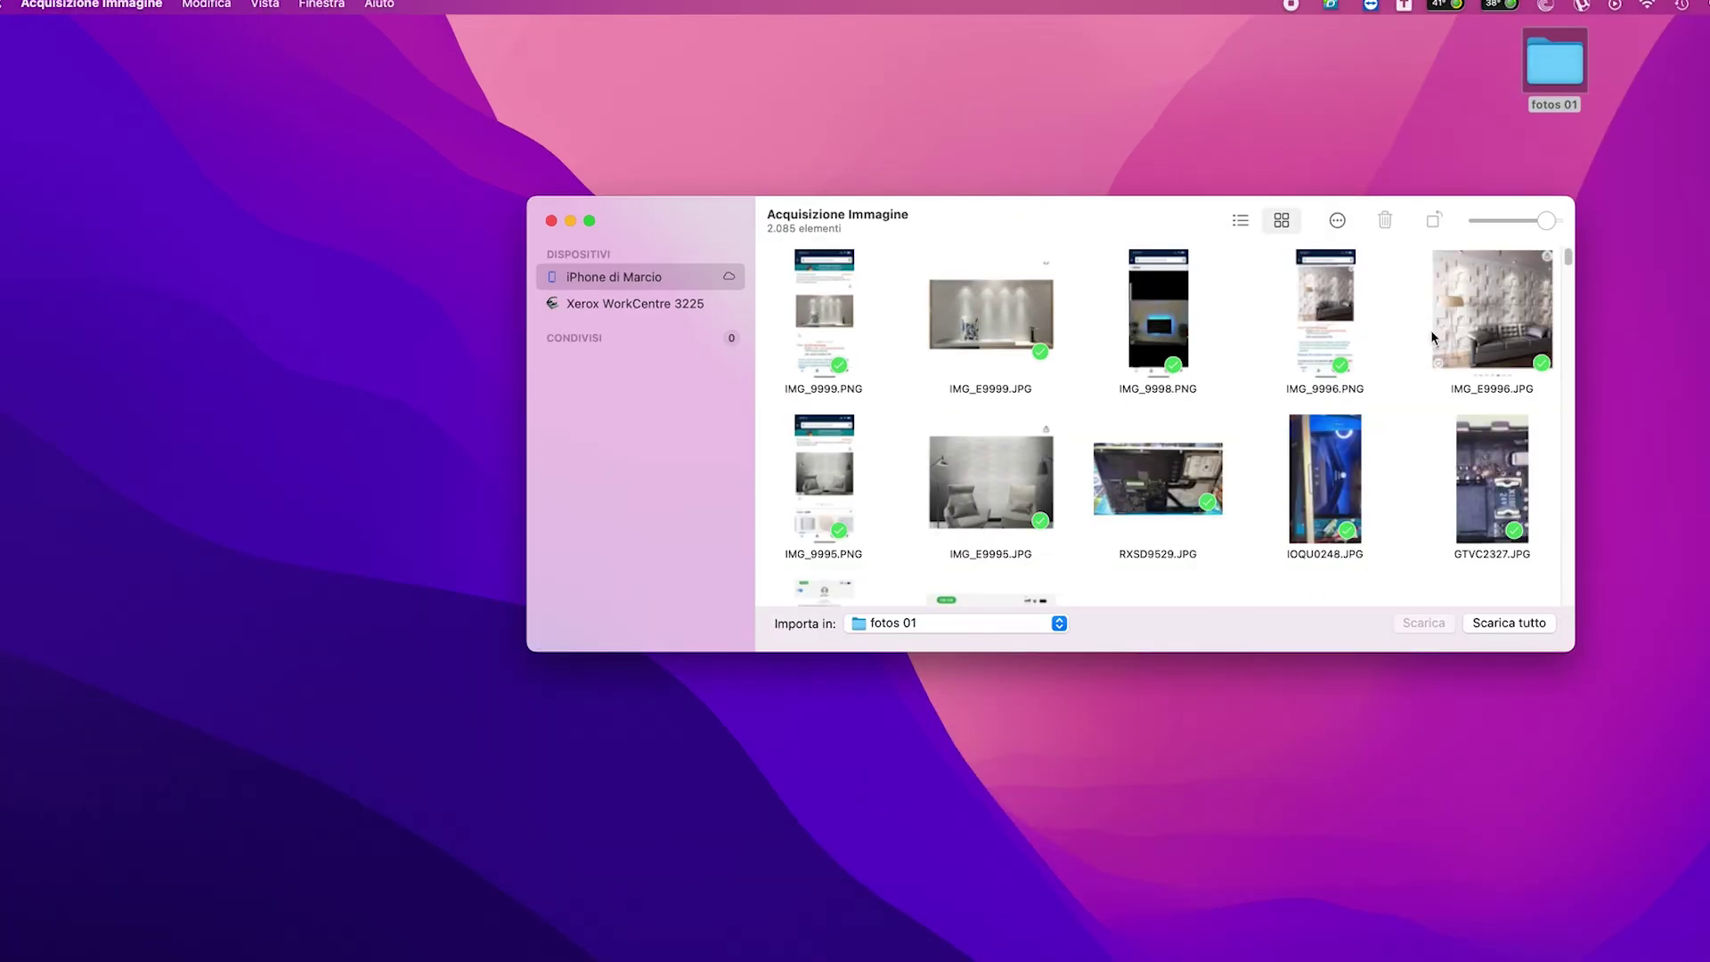
Close the Acquisizione Immagine window and move the fotos 01 folder towards the middle of the desktop.
left_click_drag(1061, 220, 572, 44)
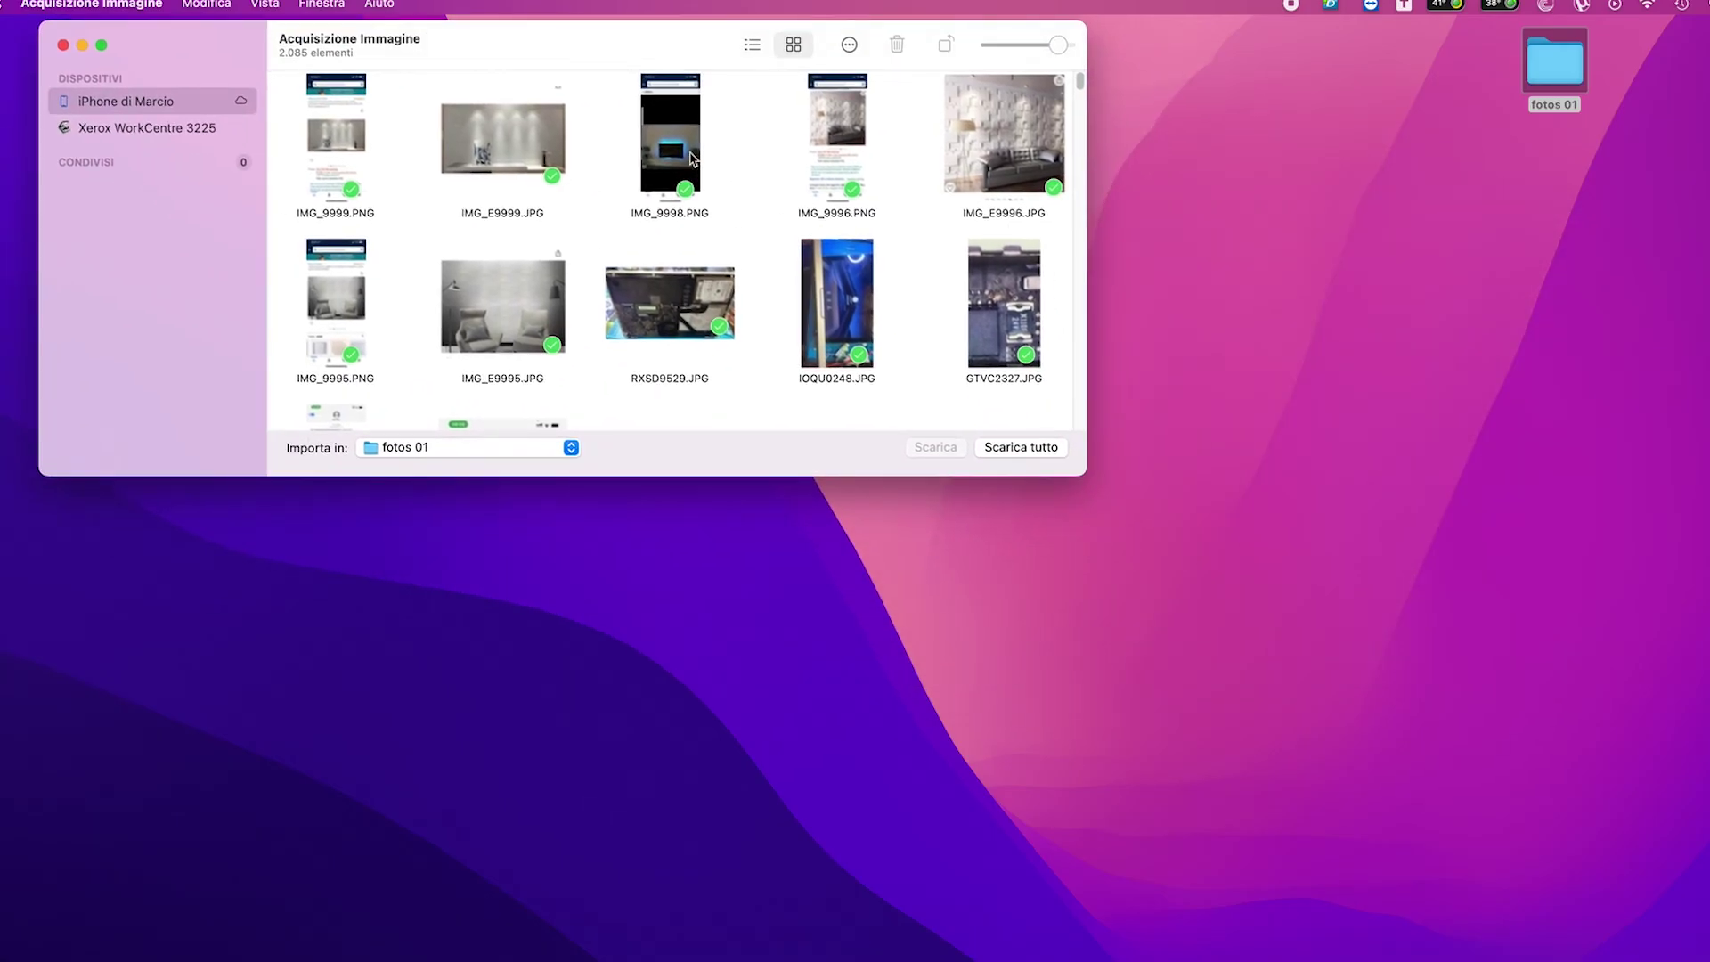
left_click(64, 45)
left_click_drag(1554, 64, 949, 247)
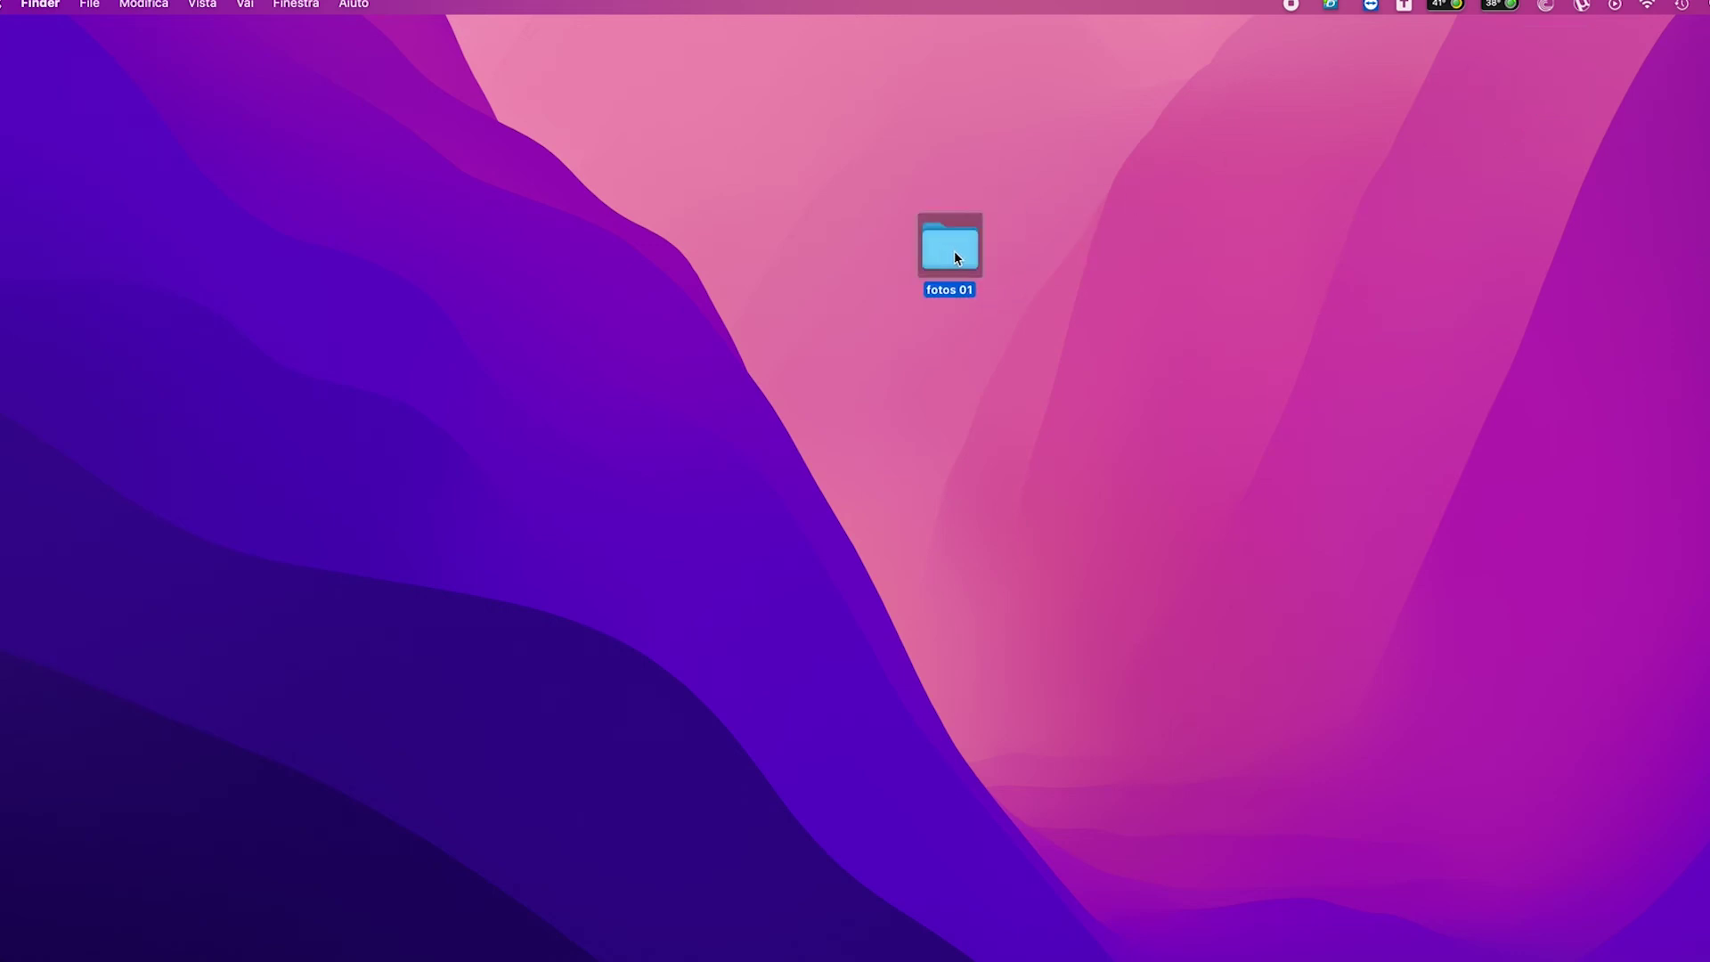
Open the fotos 01 folder, look through the downloaded files and close its window.
double_click(953, 255)
scroll(1356, 376, "down", 5)
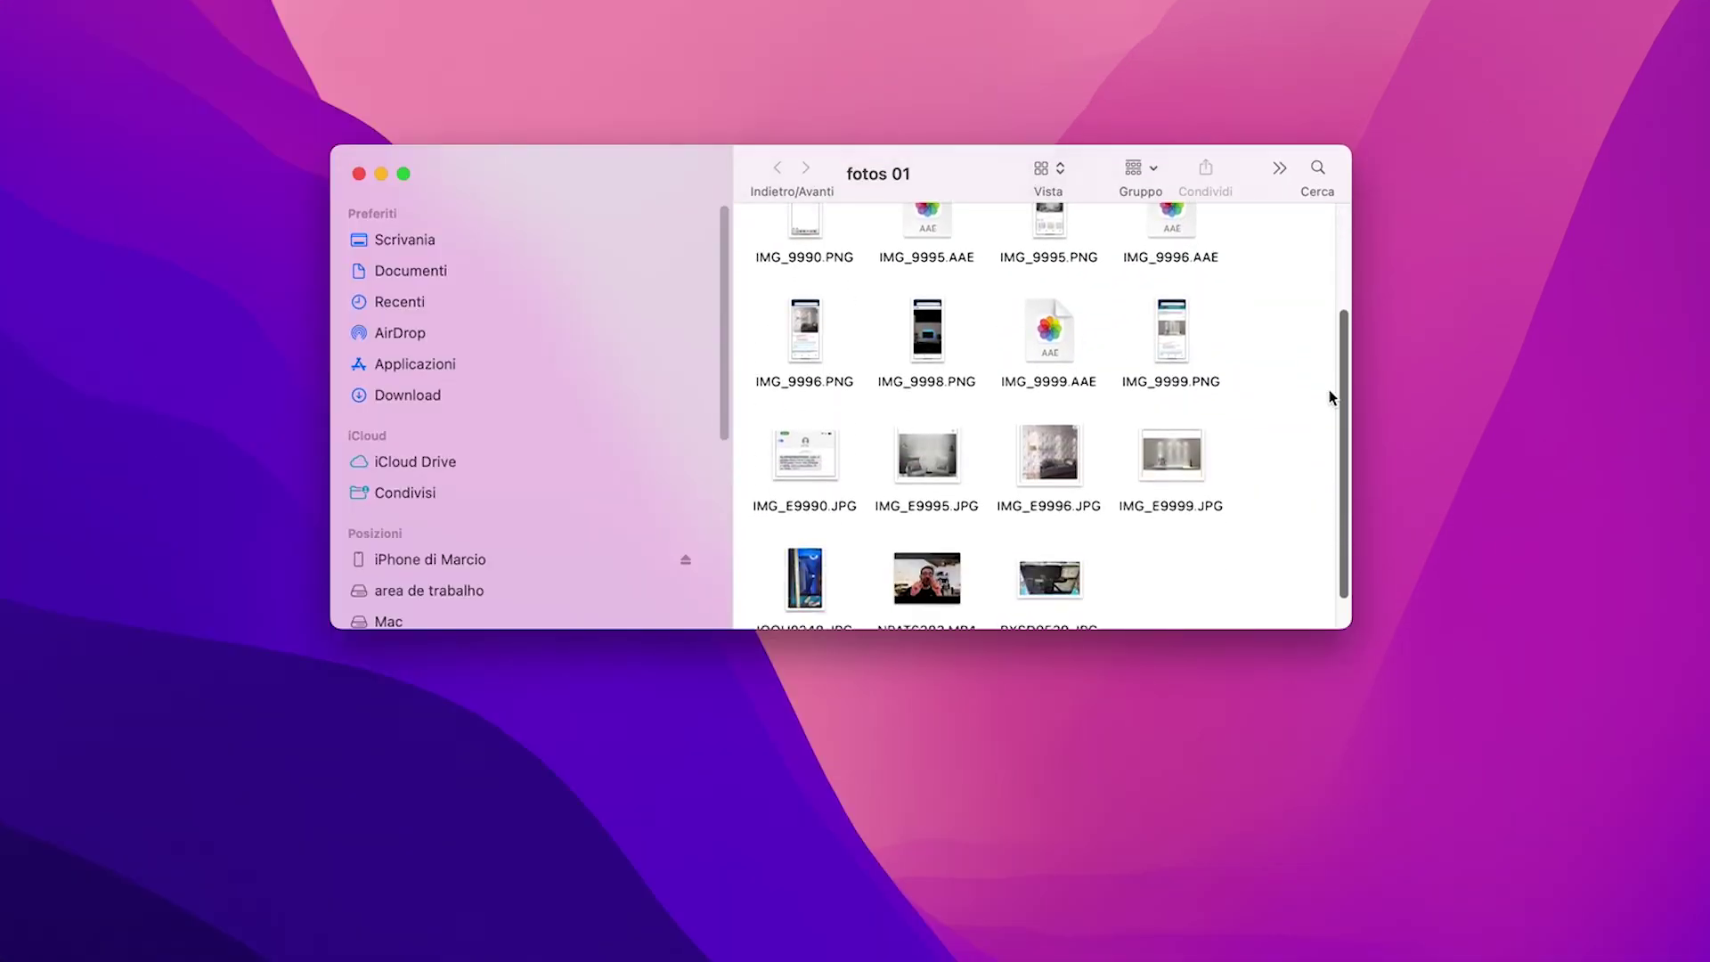
scroll(1332, 396, "down", 1)
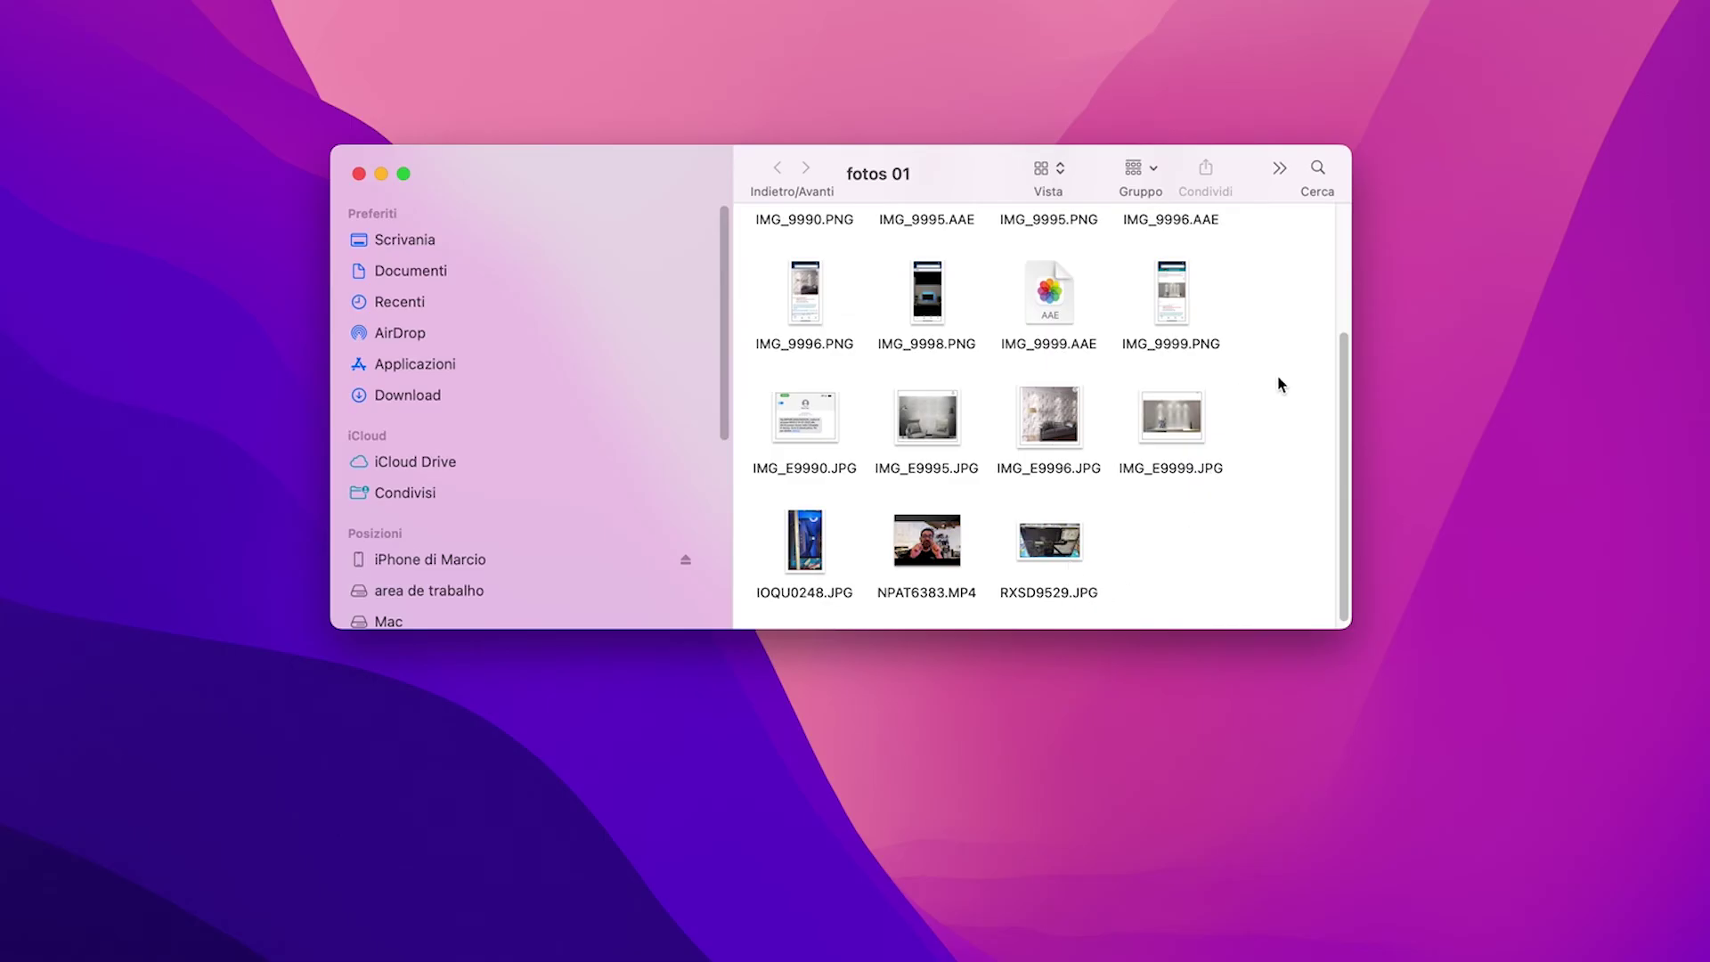
scroll(1175, 374, "up", 5)
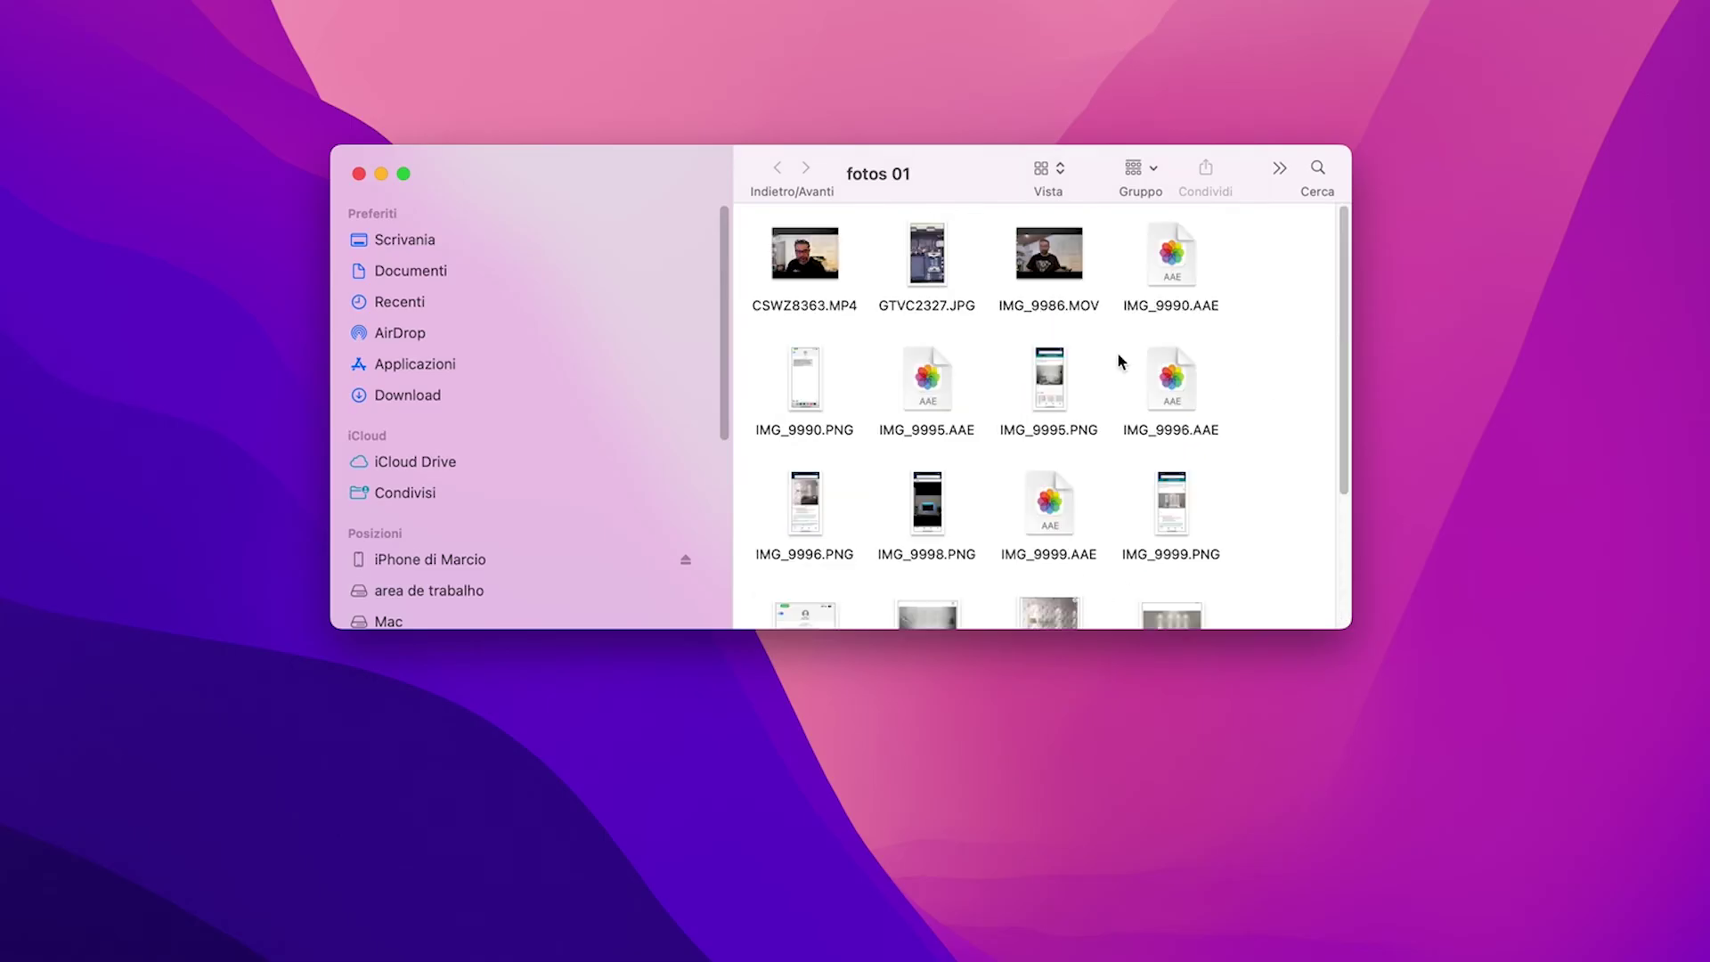
left_click(359, 175)
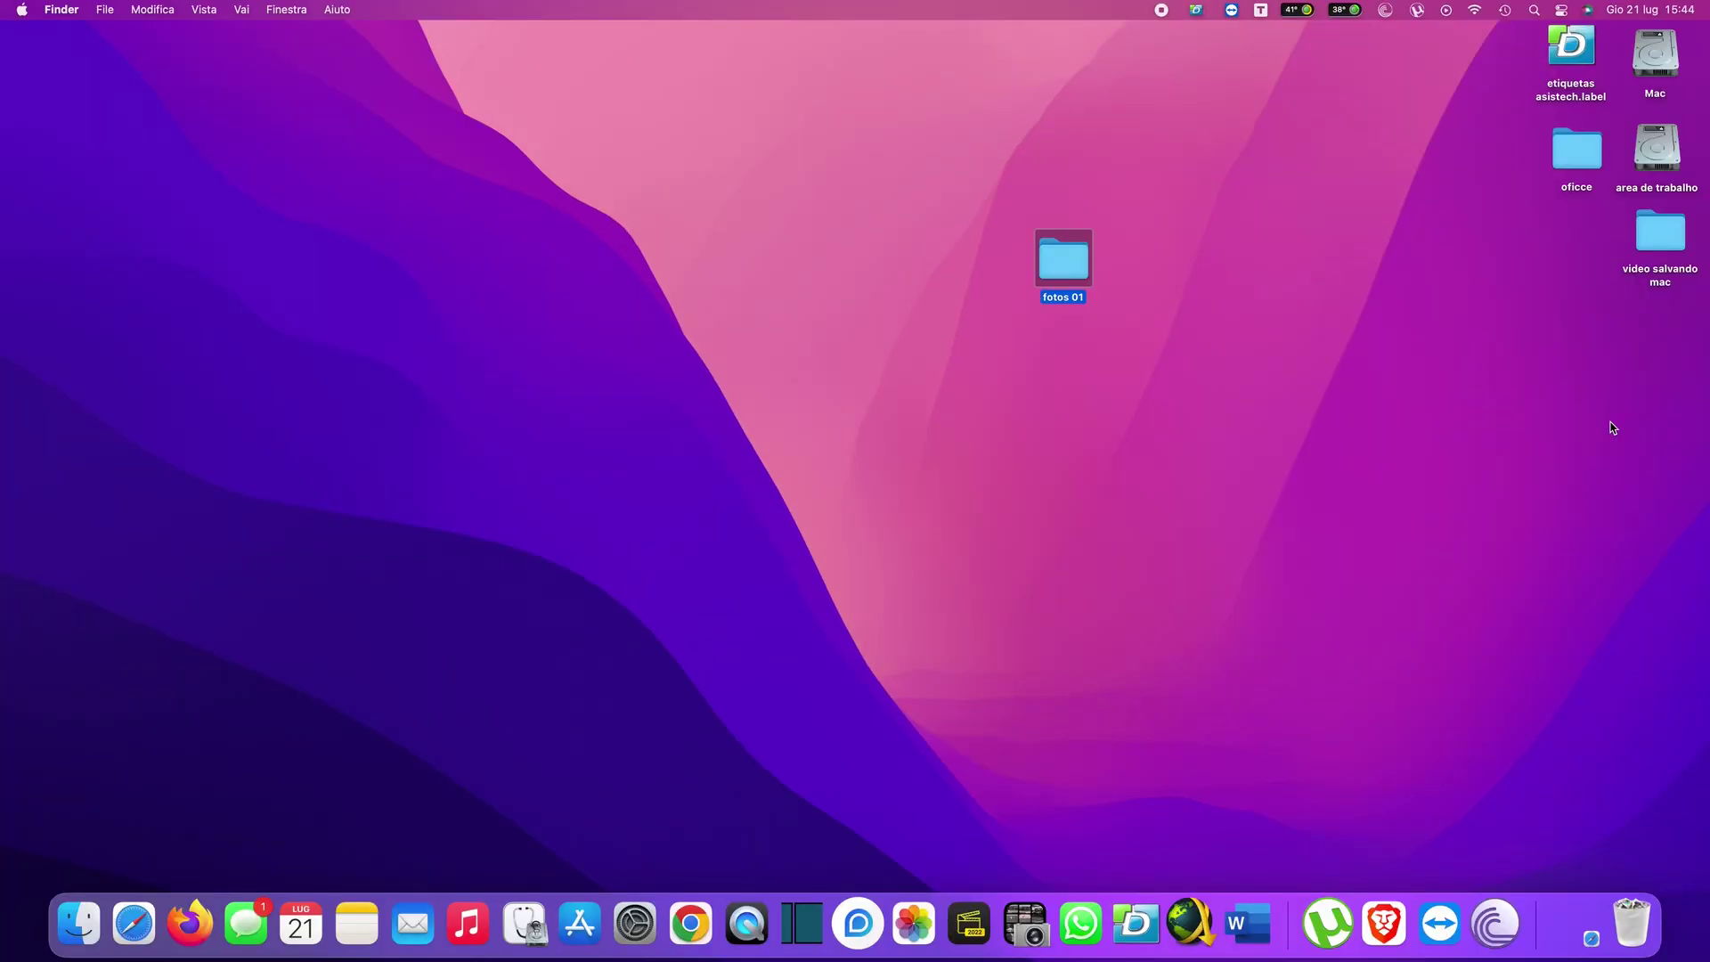
Move the ESD-USB drive icon near the fotos 01 folder and open the drive.
left_click_drag(1649, 327, 1162, 150)
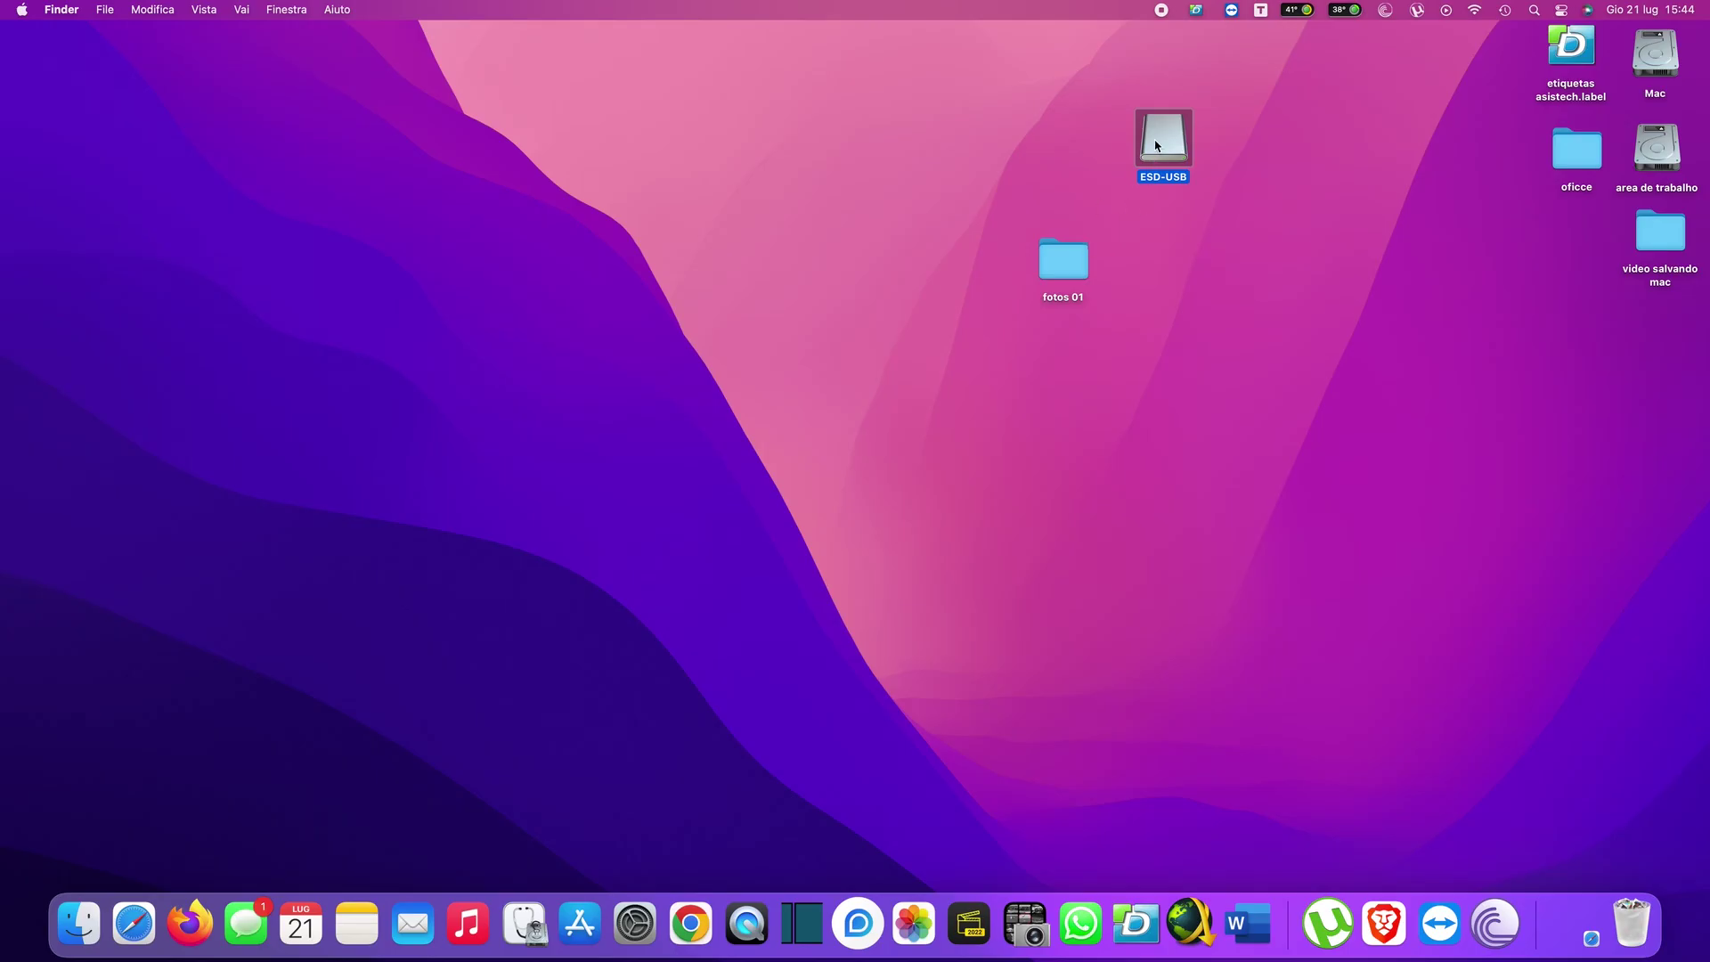
key("super+o")
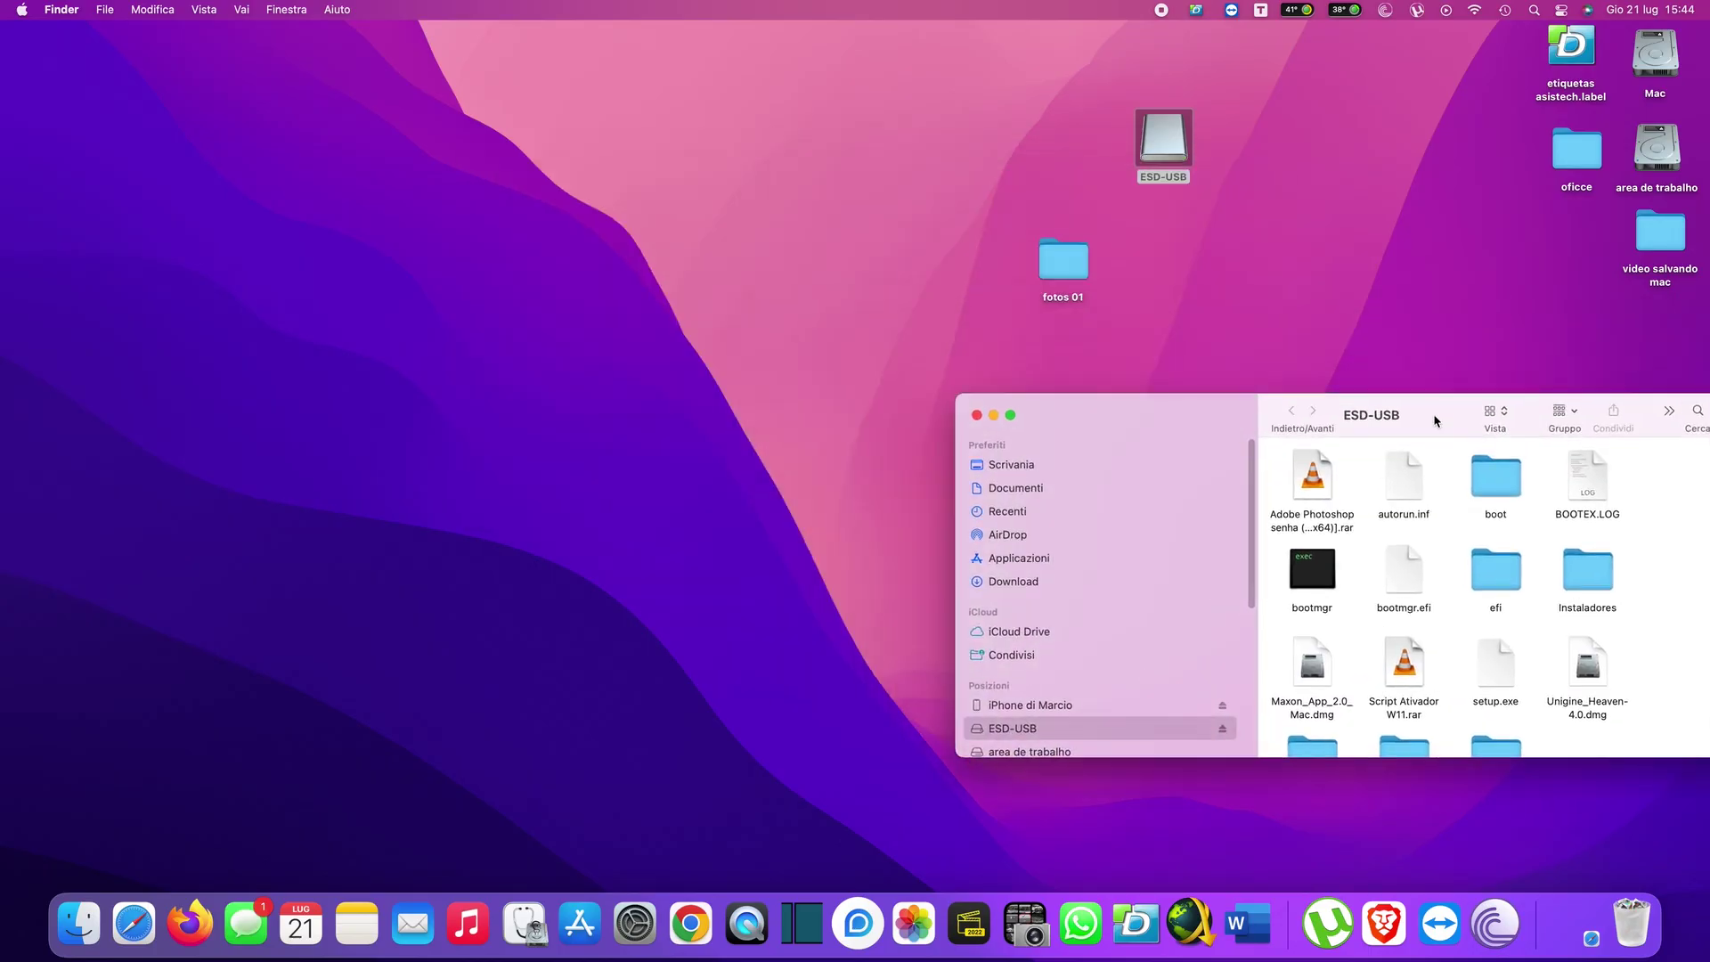
Copy the fotos 01 folder from the desktop onto the ESD-USB drive and move the drive's window away from the desktop icons.
right_click(1070, 272)
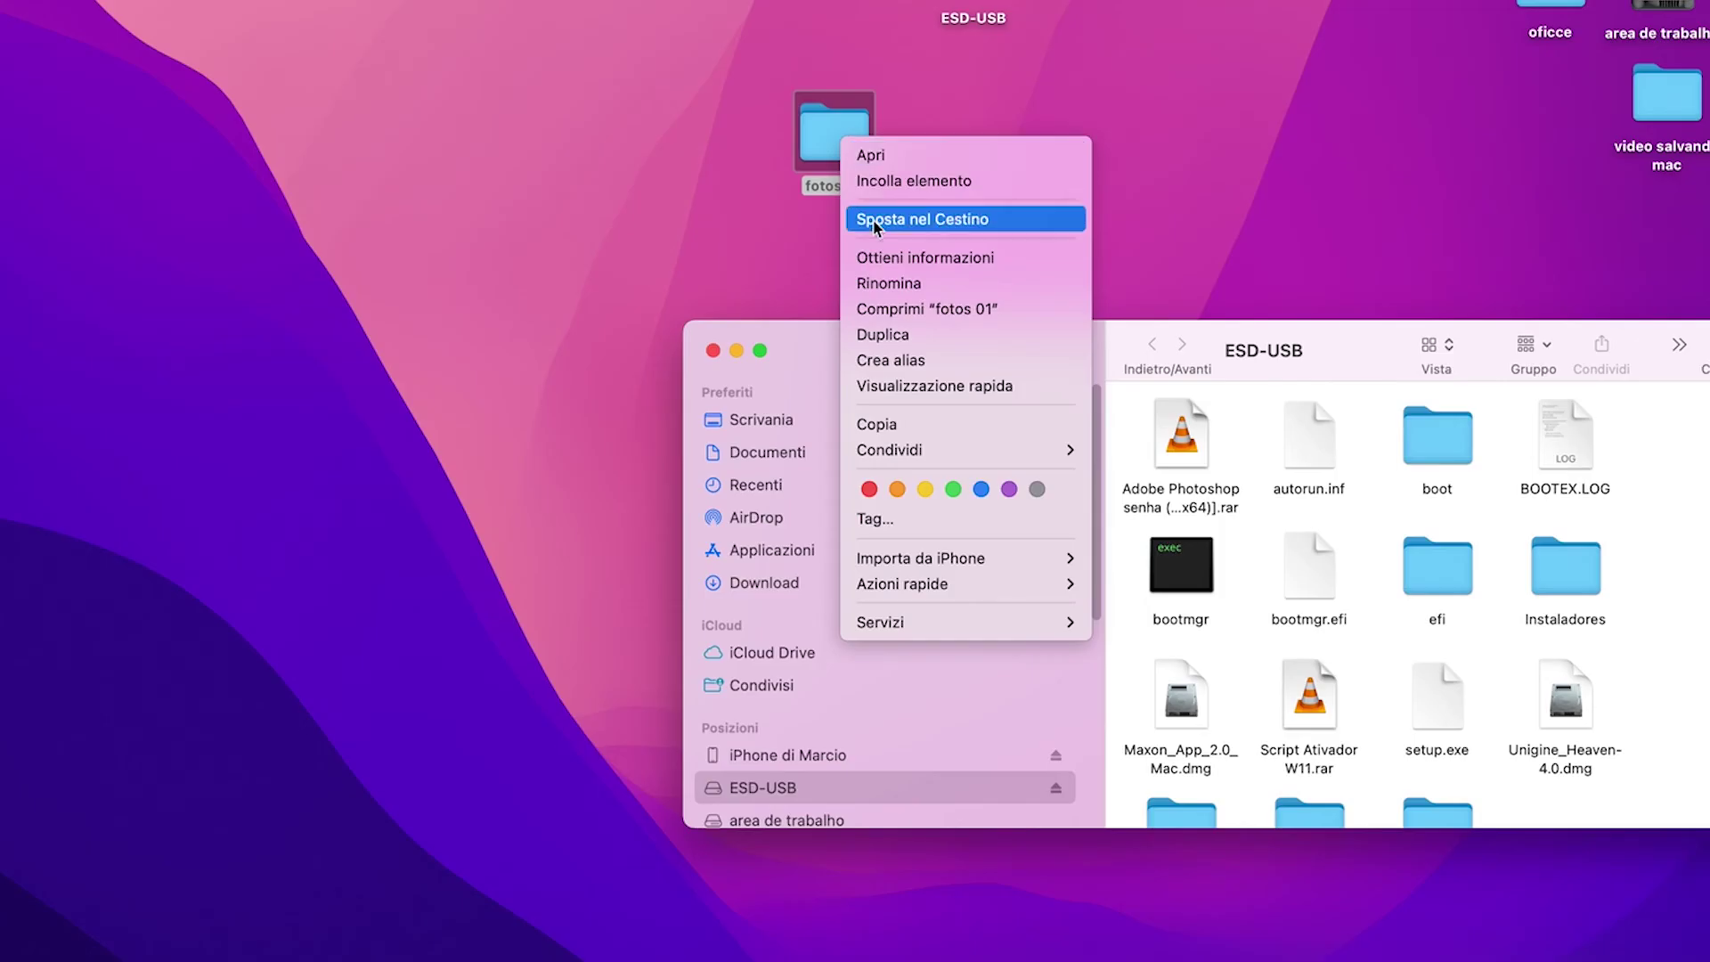
left_click(921, 426)
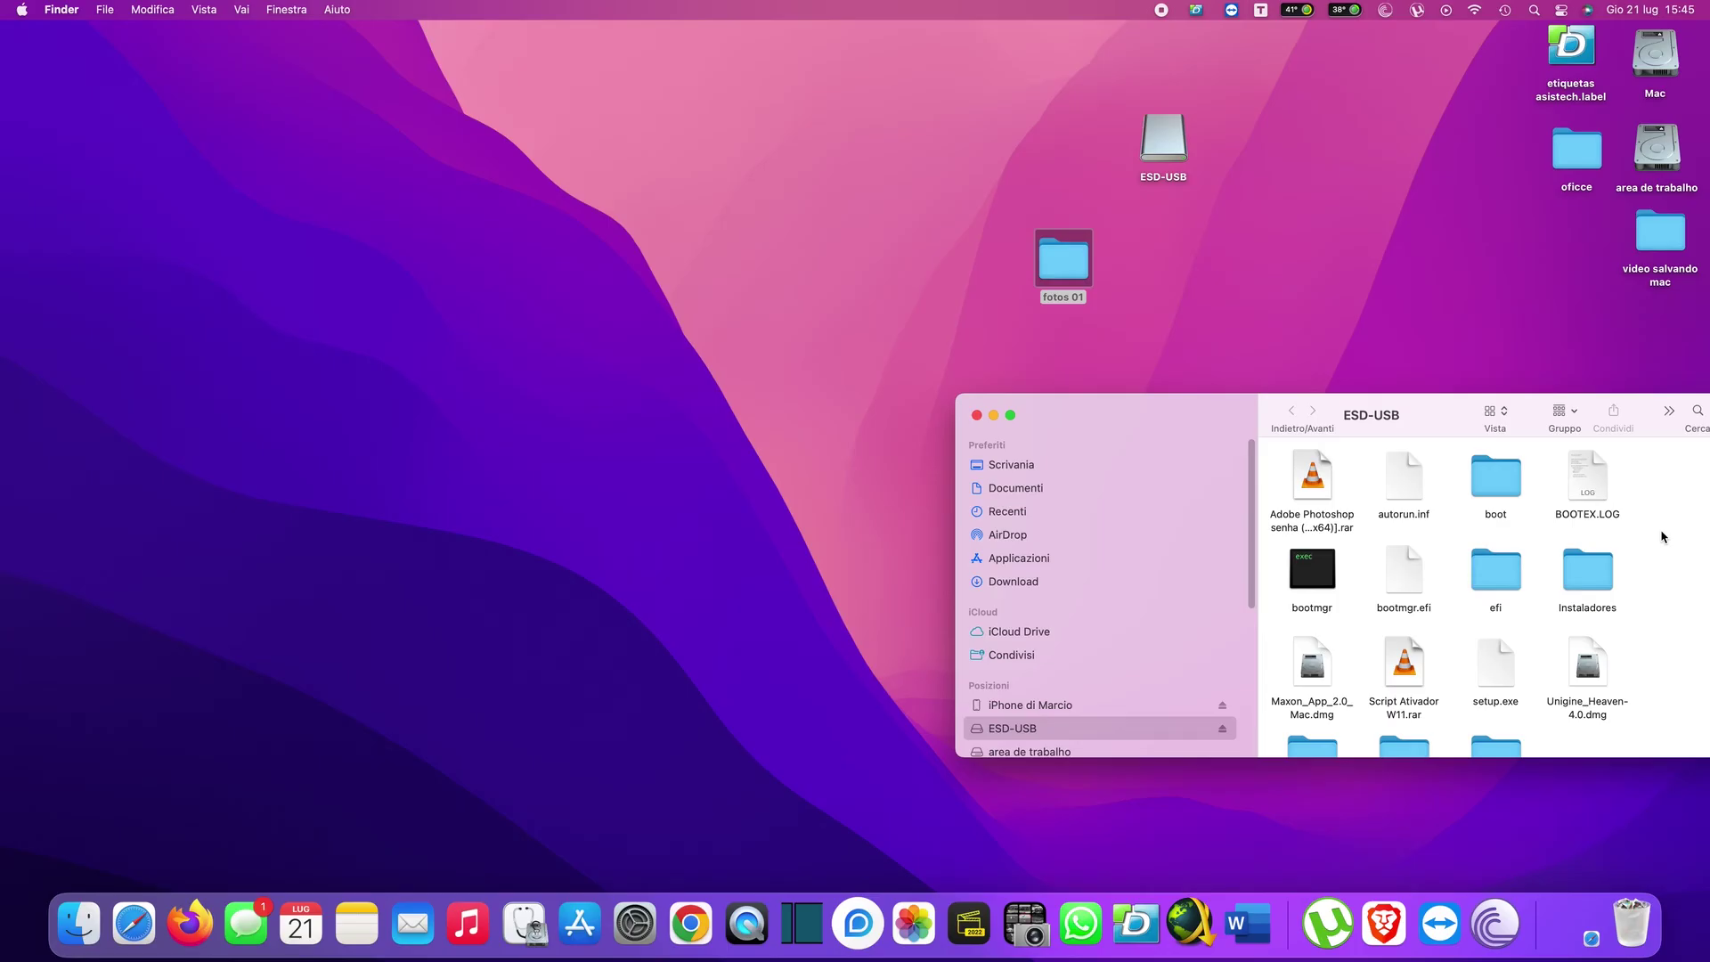
left_click_drag(1424, 414, 1062, 379)
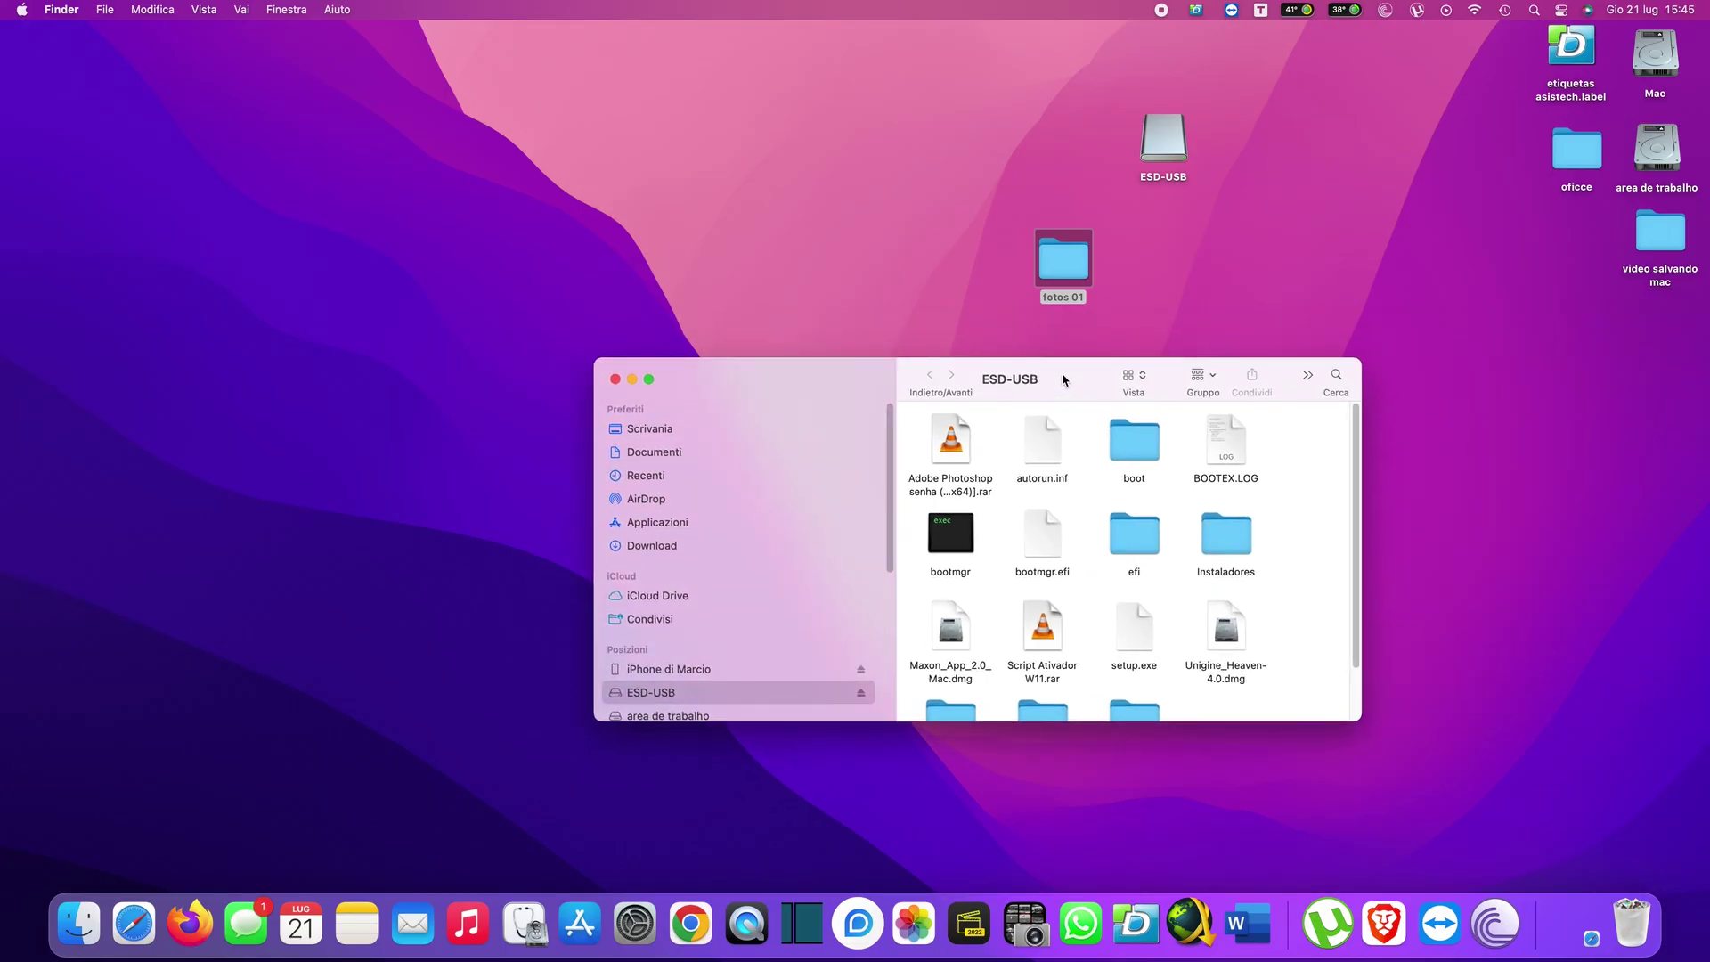
left_click_drag(1068, 260, 1316, 573)
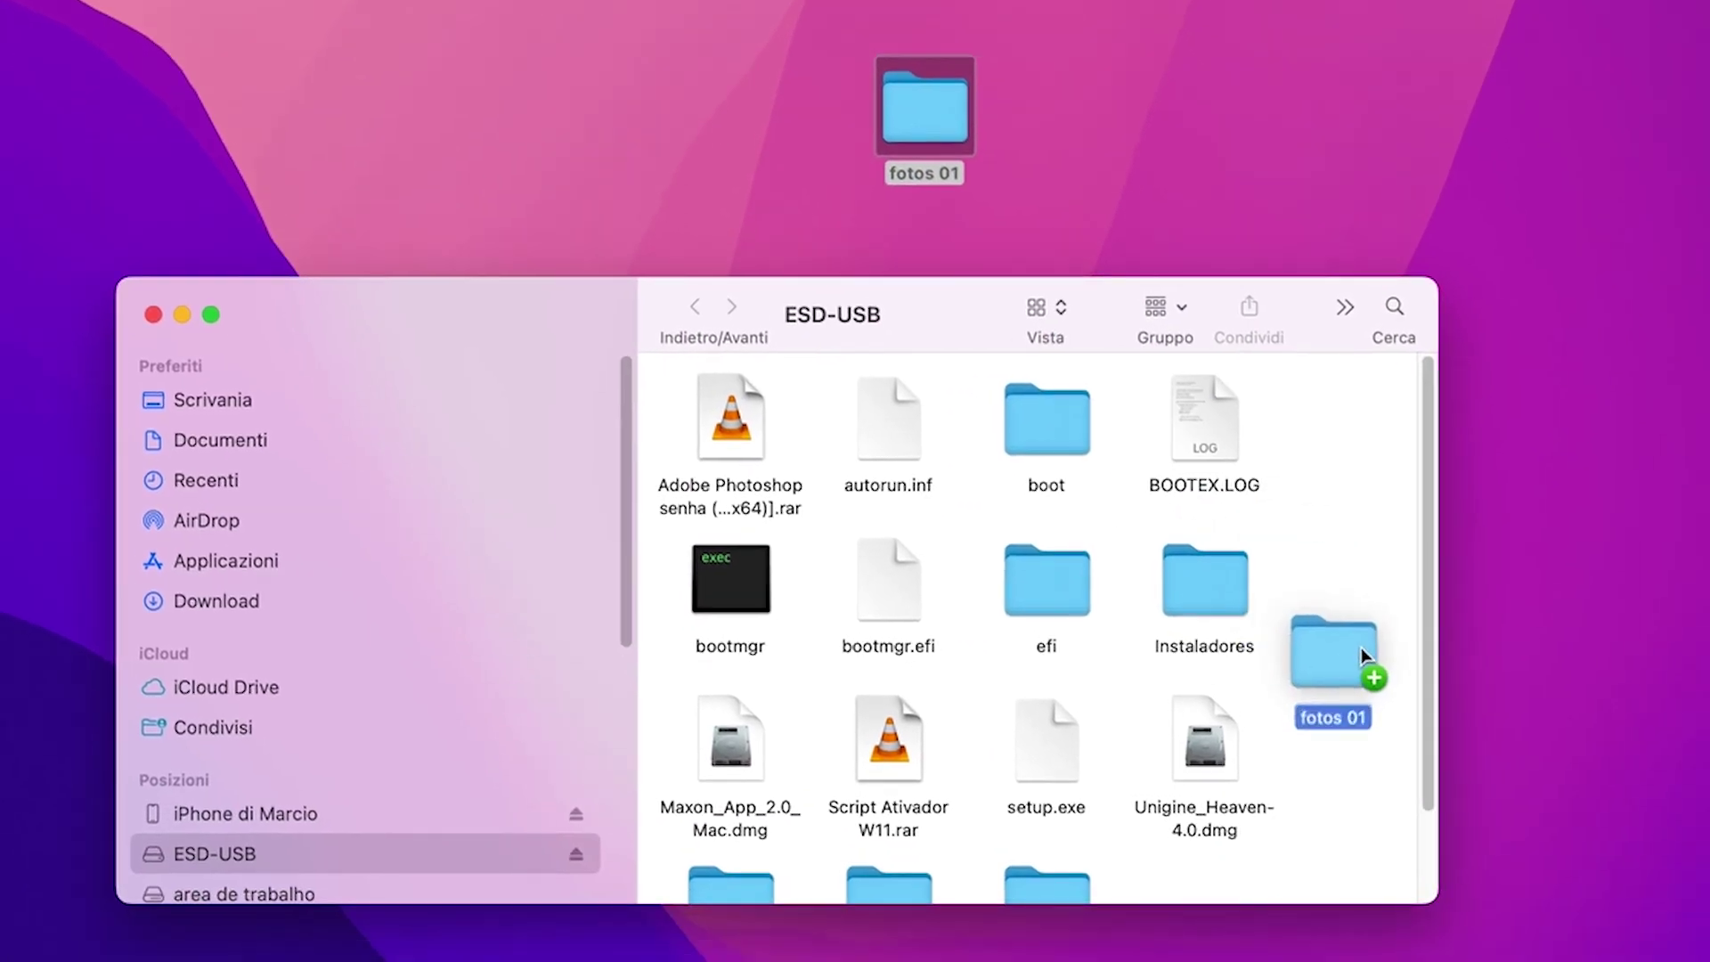
left_click_drag(1360, 648, 1361, 649)
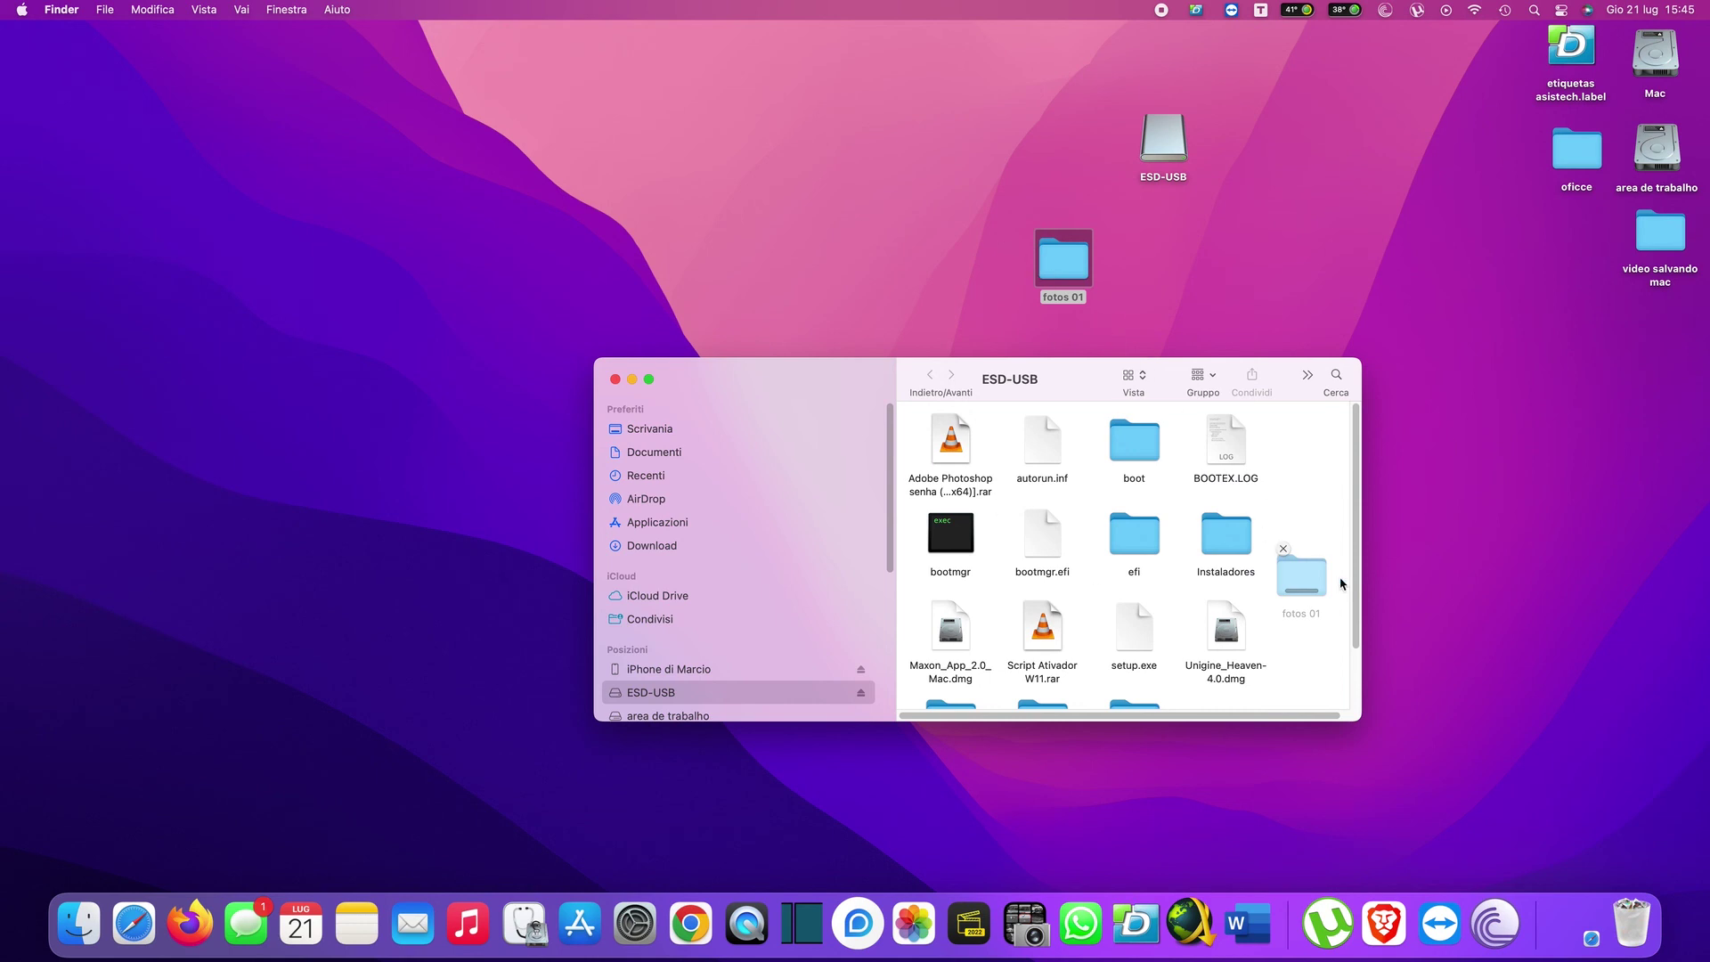
left_click_drag(1084, 378, 684, 93)
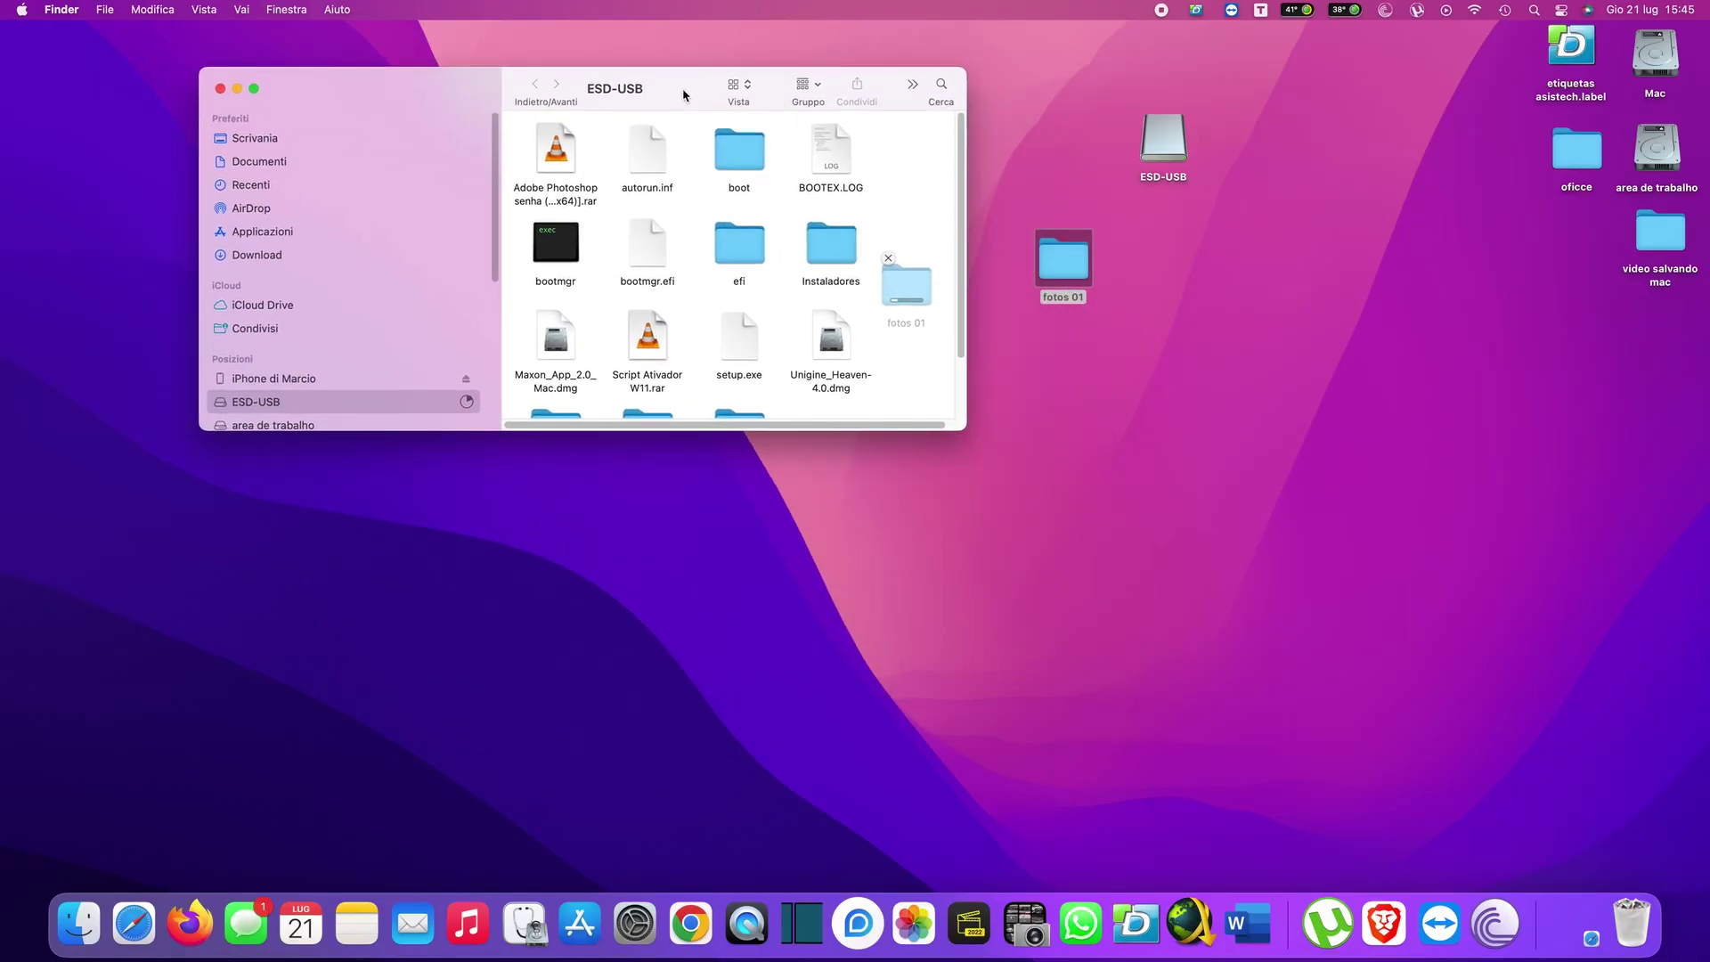